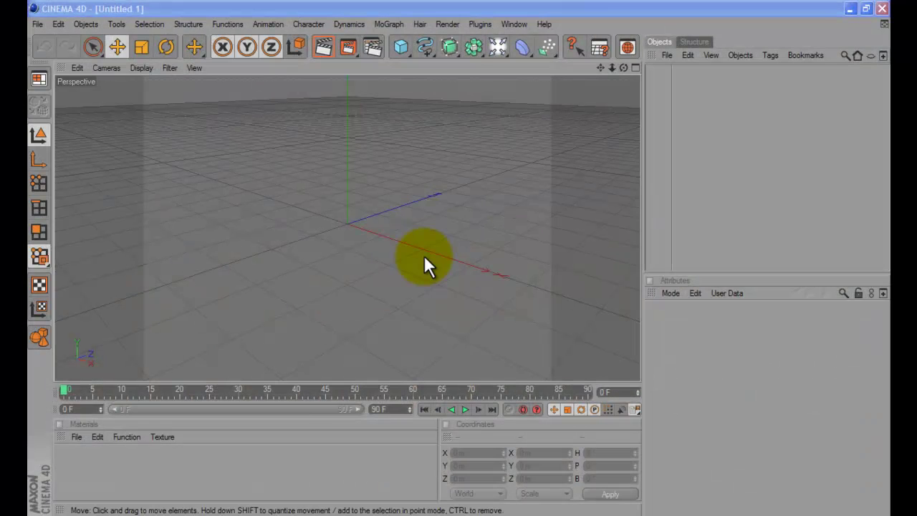
Step: Add a text spline and make it read 'Cinema 4D'
left_click(422, 48)
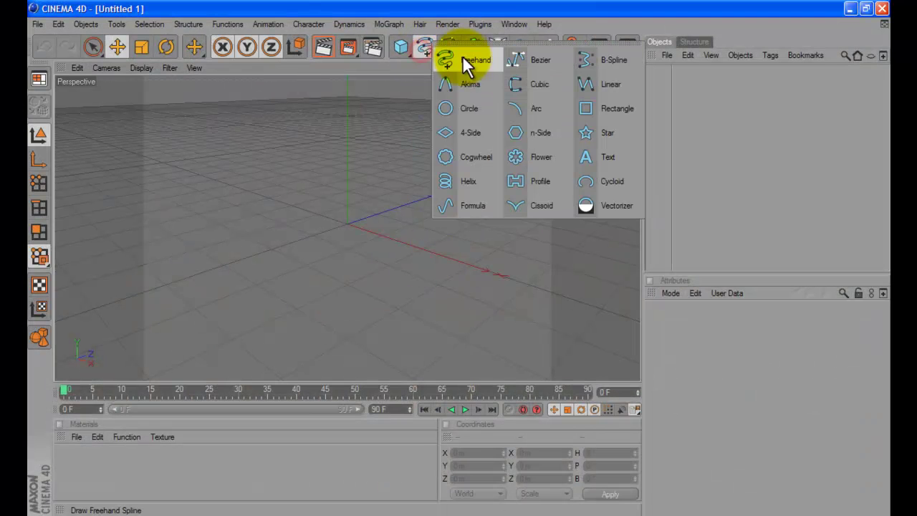
left_click(594, 158)
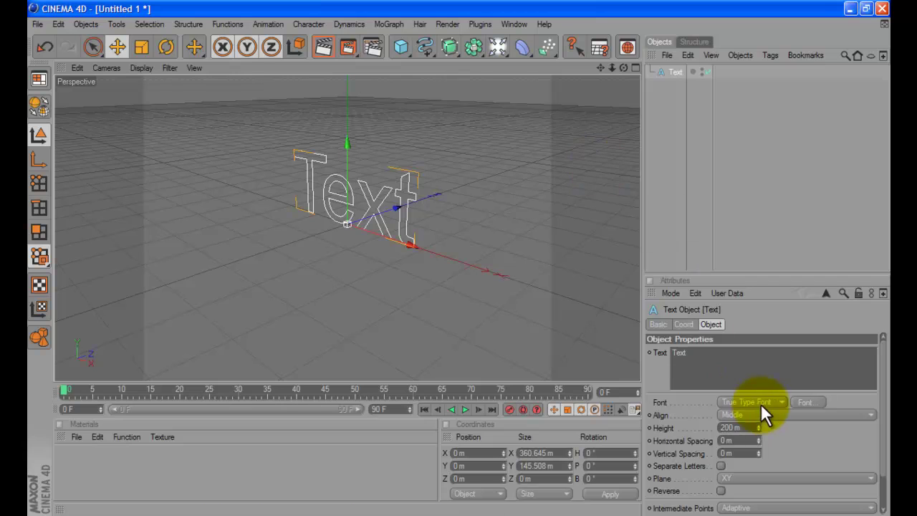
left_click_drag(726, 368, 624, 343)
type("Cinema 4D")
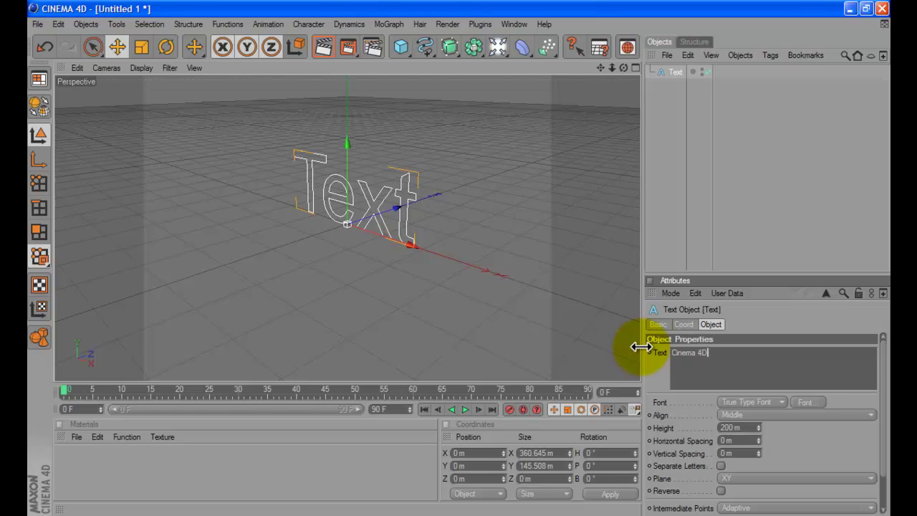
Step: Set the text height to 100 m and view it from the front
double_click(733, 428)
type("100")
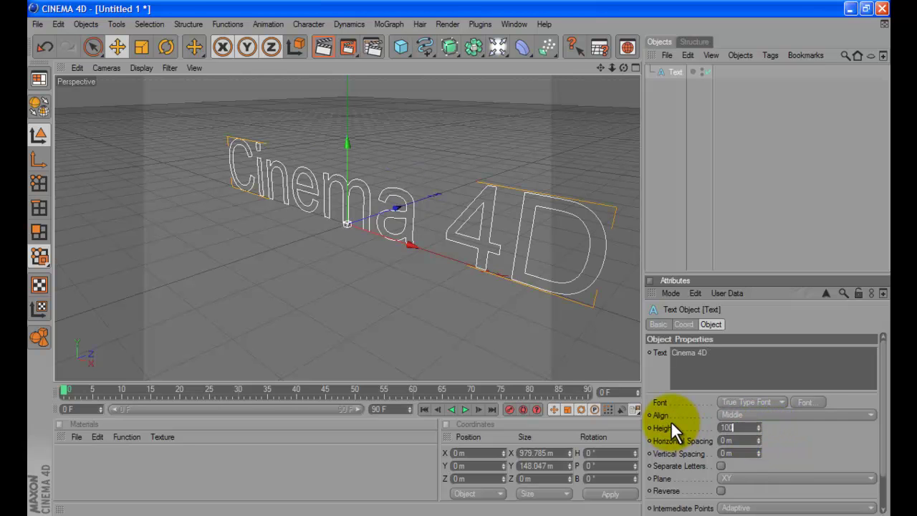
key("Return")
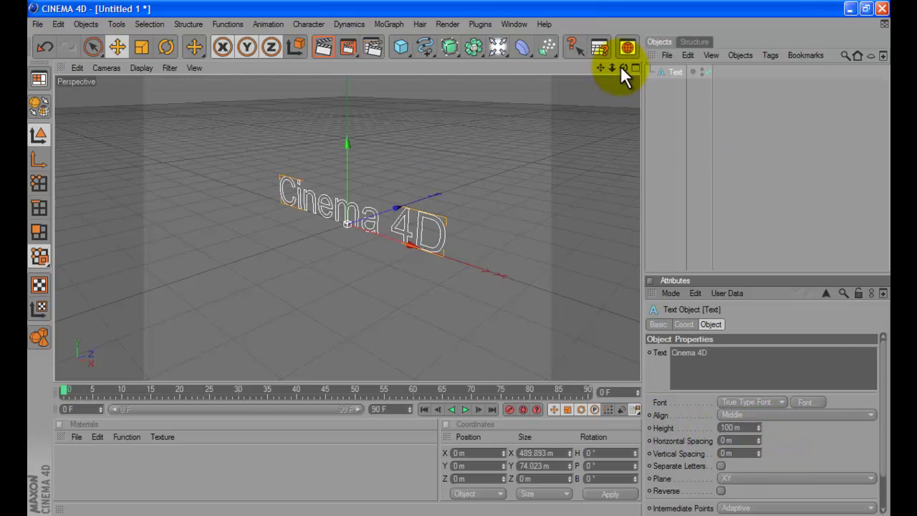
left_click_drag(620, 66, 624, 67)
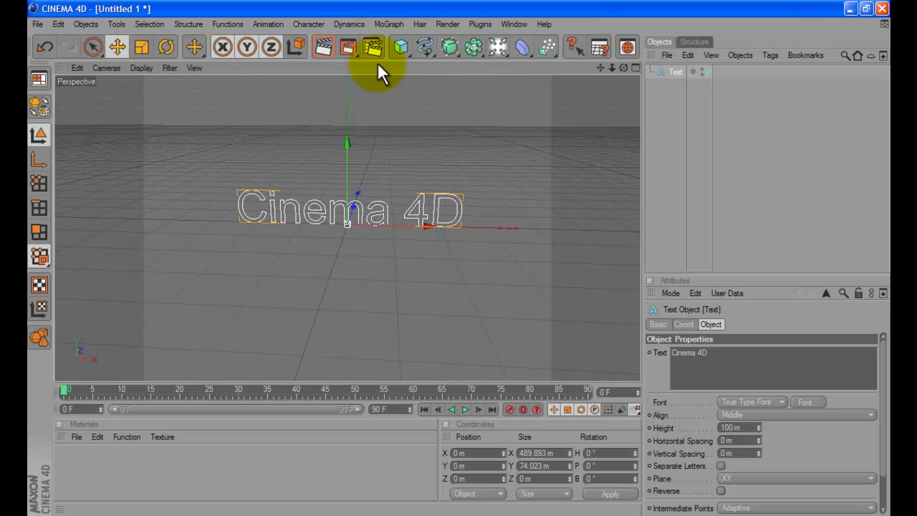
Step: Add a Plane primitive sized 1000 m by 1000 m
left_click_drag(399, 49, 522, 83)
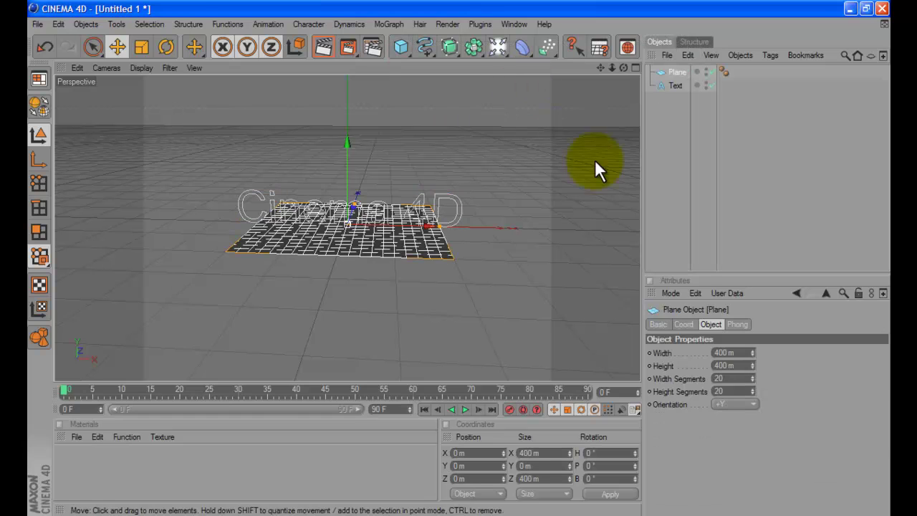
left_click(729, 352)
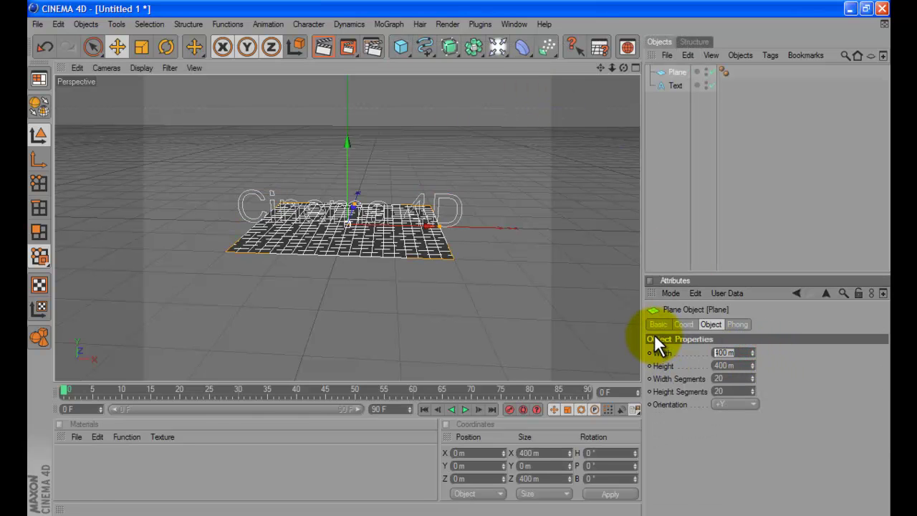
type("1000")
key("Tab")
type("1000")
key("Return")
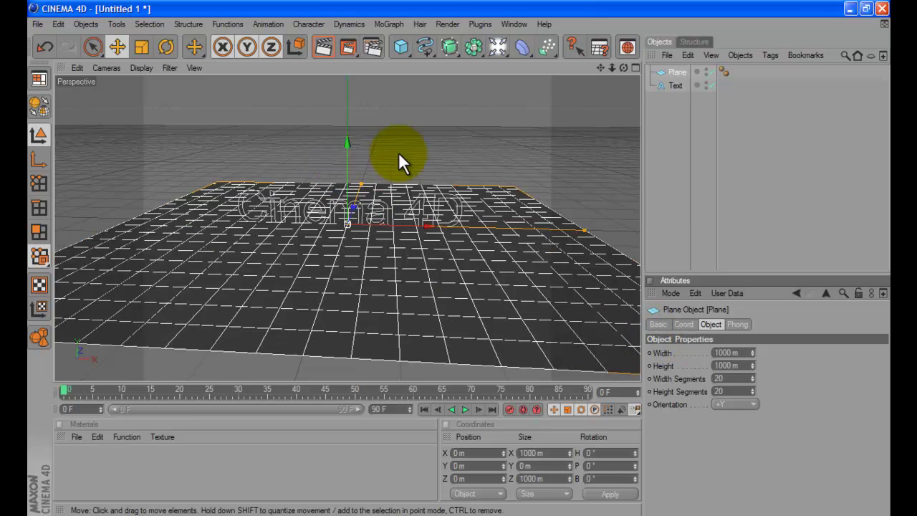
Step: Lower the plane to Y -35.721 m beneath the text using the four-view layout
left_click(636, 68)
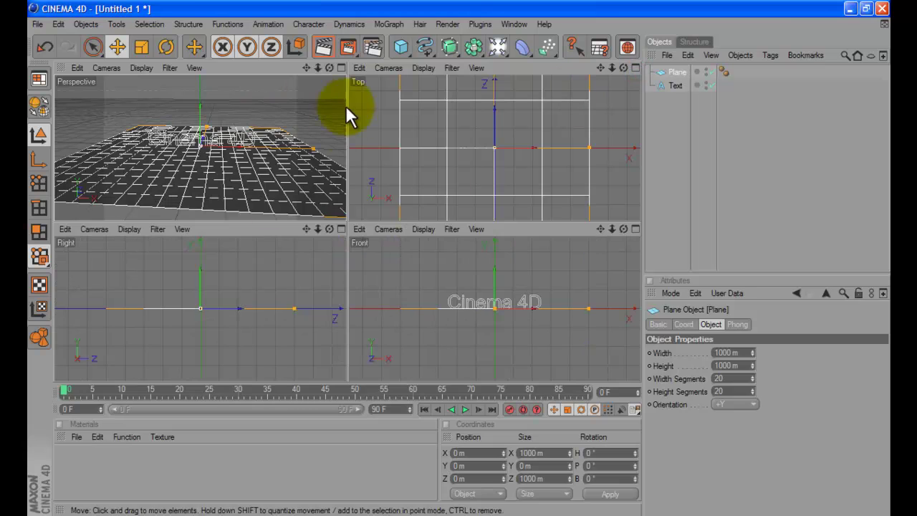
mouse_move(493, 275)
left_mouse_down()
mouse_move(459, 258)
mouse_move(517, 271)
left_mouse_up()
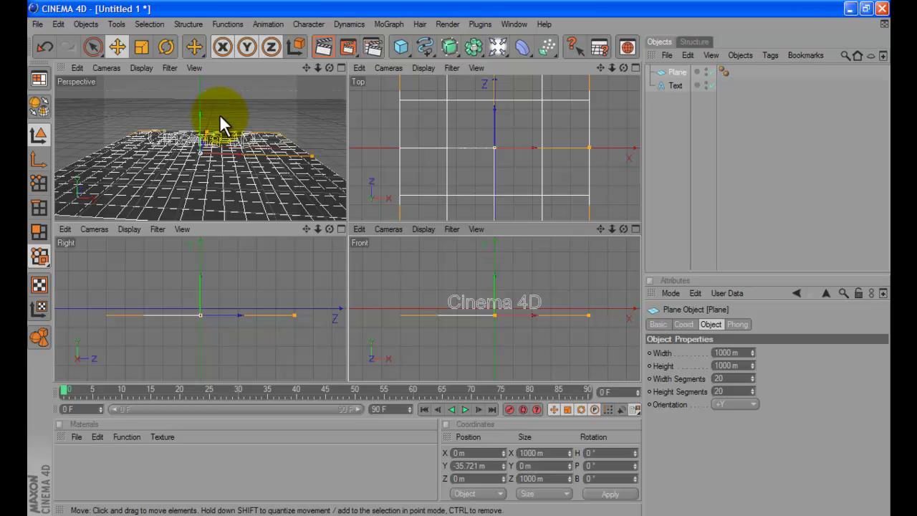
left_click(340, 66)
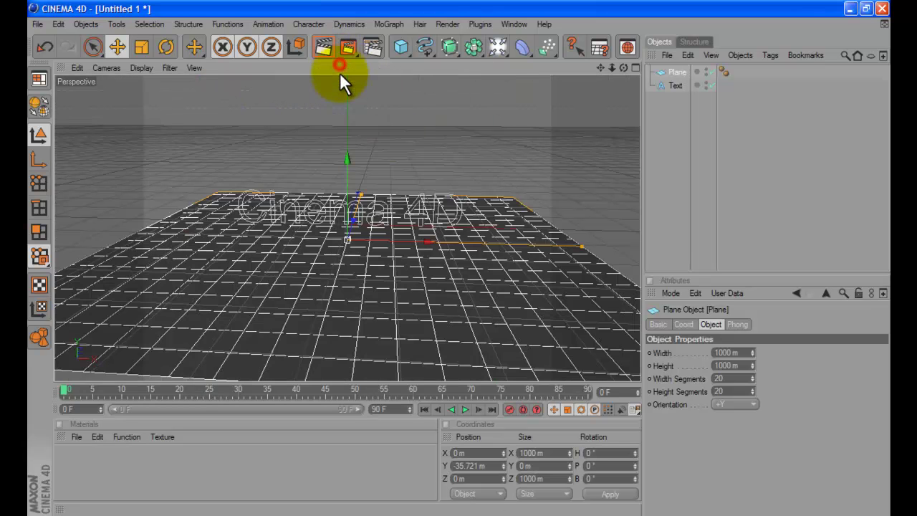
Step: Add a second plane with a 1000 m width
left_click(401, 47)
left_click(509, 88)
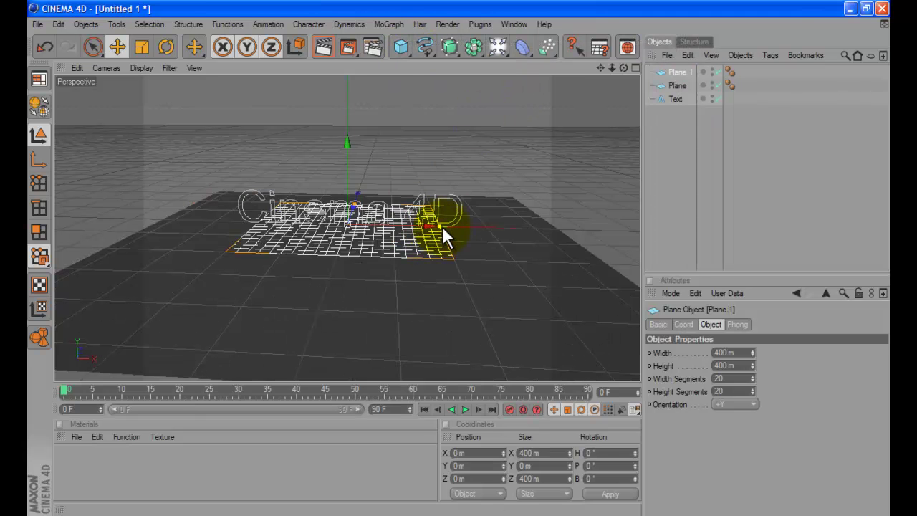
double_click(732, 356)
type("1000")
key("Return")
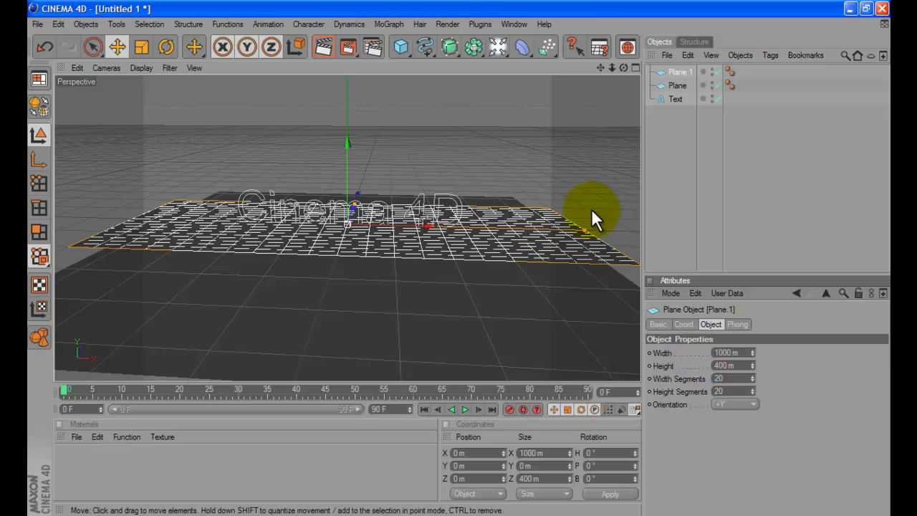
Step: Rotate the second plane upright to exactly 90° pitch as a wall
left_click(170, 53)
left_click_drag(347, 193, 345, 247)
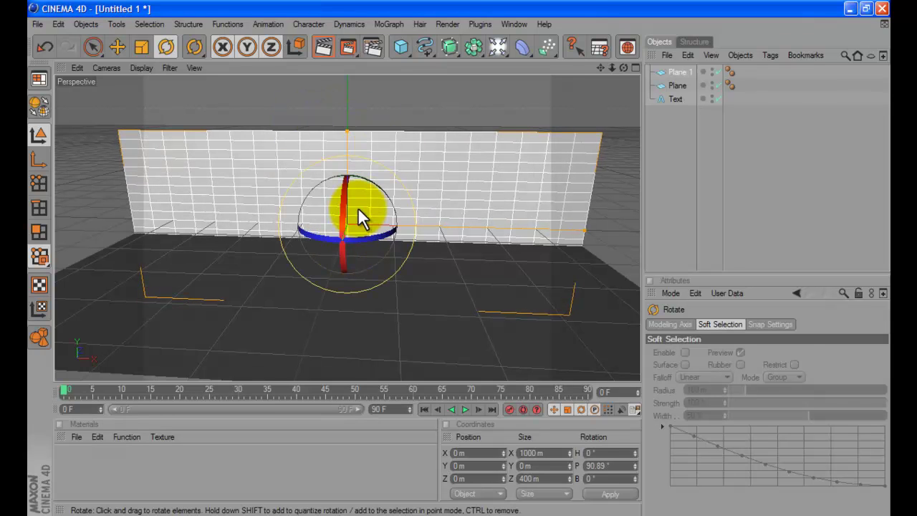
left_click(603, 465)
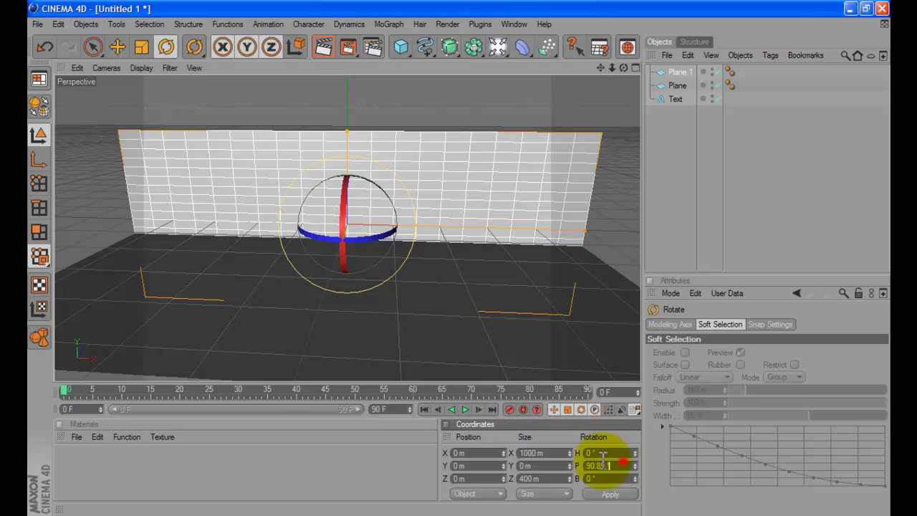
type("90")
key("Return")
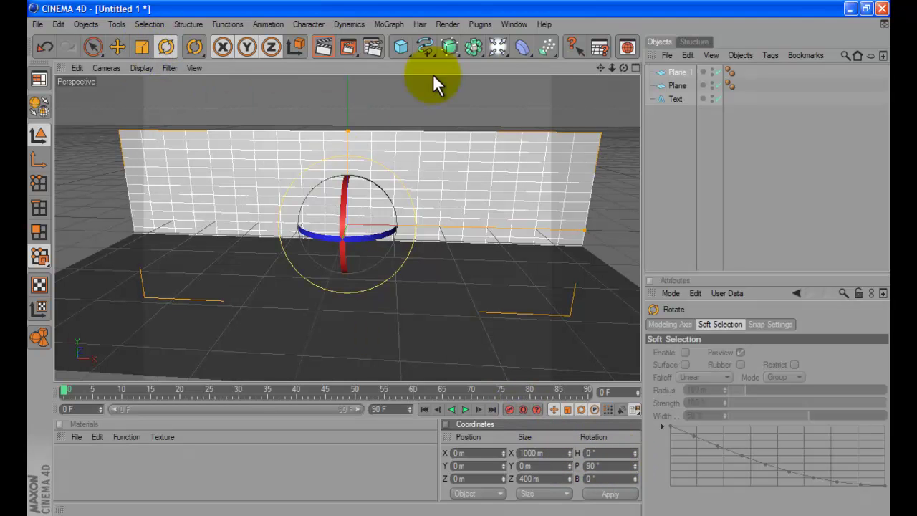
left_click(623, 67)
left_click_drag(622, 67, 456, 256)
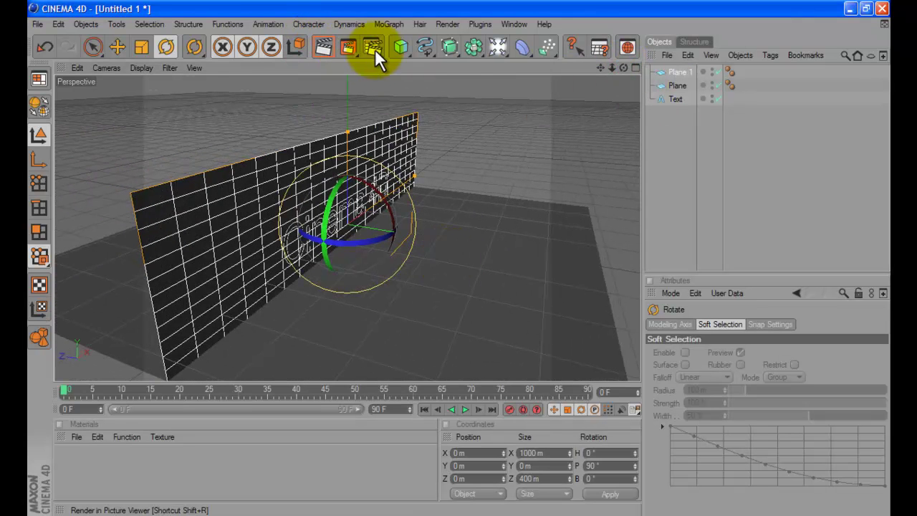
Step: Move Plane 1 to Y 126.624 m and Z 129.404 m behind the text
left_click(117, 44)
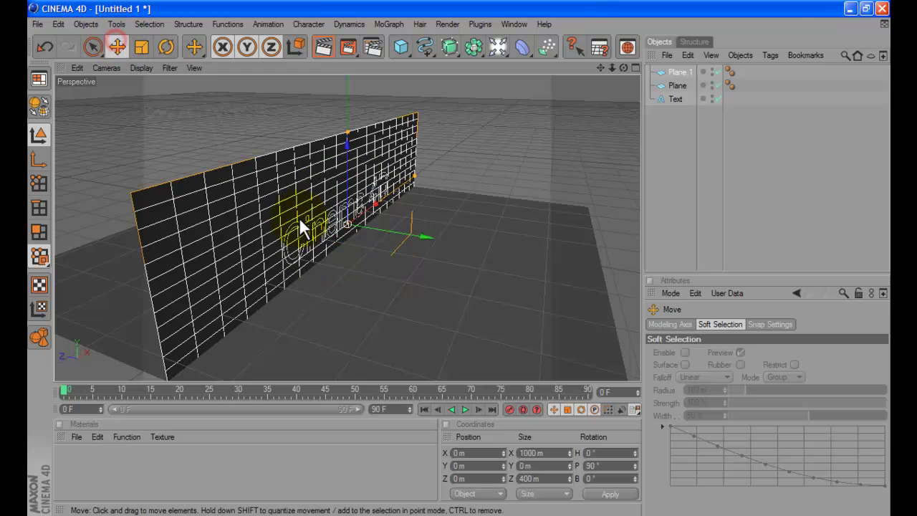
left_click_drag(400, 230, 459, 257)
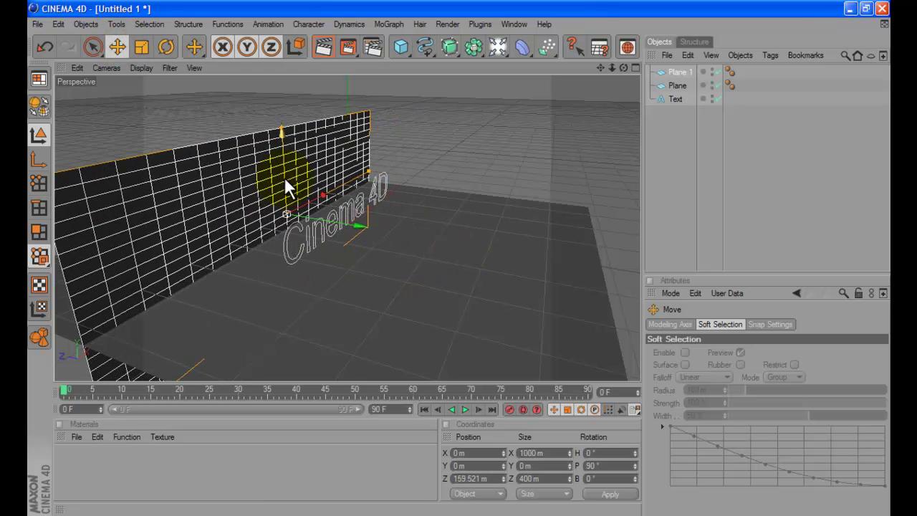
left_click_drag(283, 183, 459, 256)
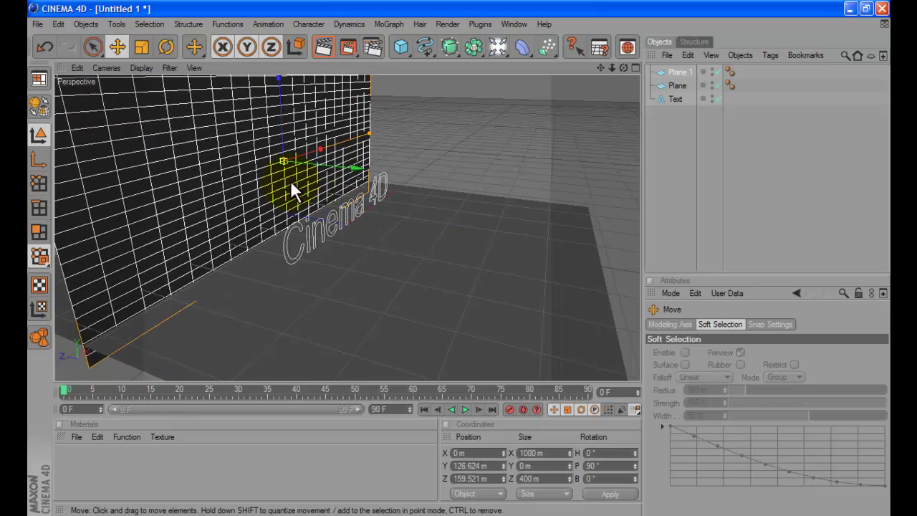
left_click_drag(324, 168, 460, 257)
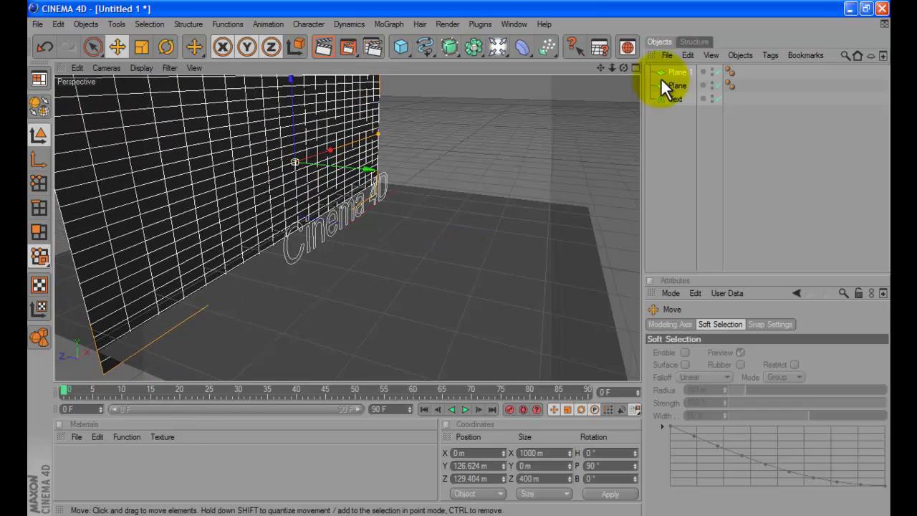
left_click_drag(623, 66, 460, 261)
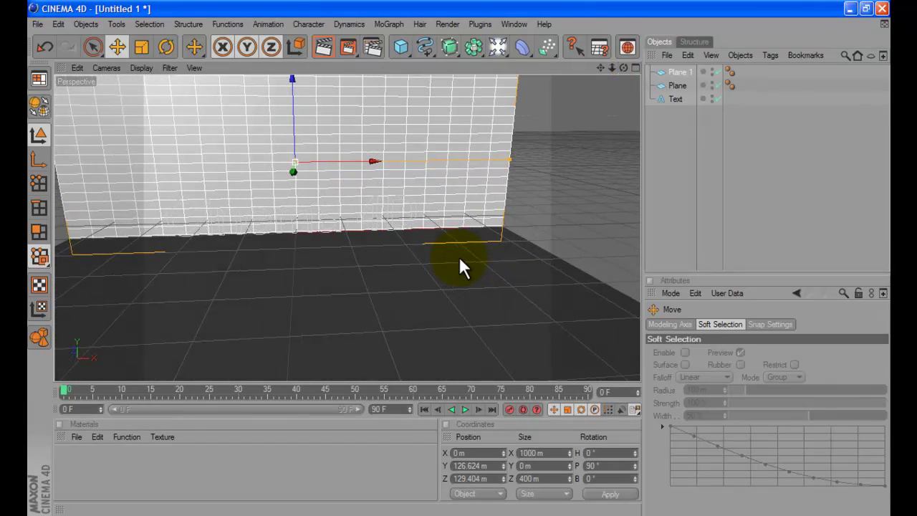
Step: Nest the Cinema 4D text inside a new Extrude NURBS object
left_click(673, 98)
left_click_drag(448, 42, 567, 65)
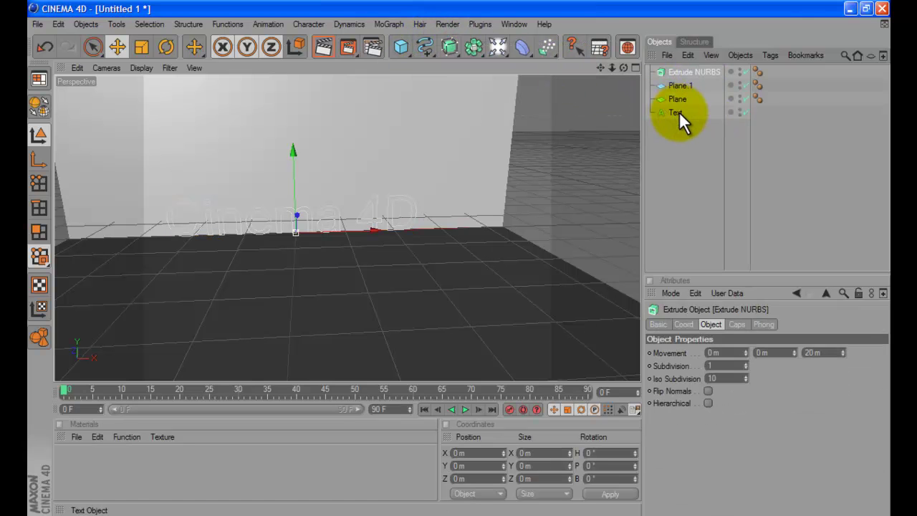
left_click_drag(677, 111, 678, 72)
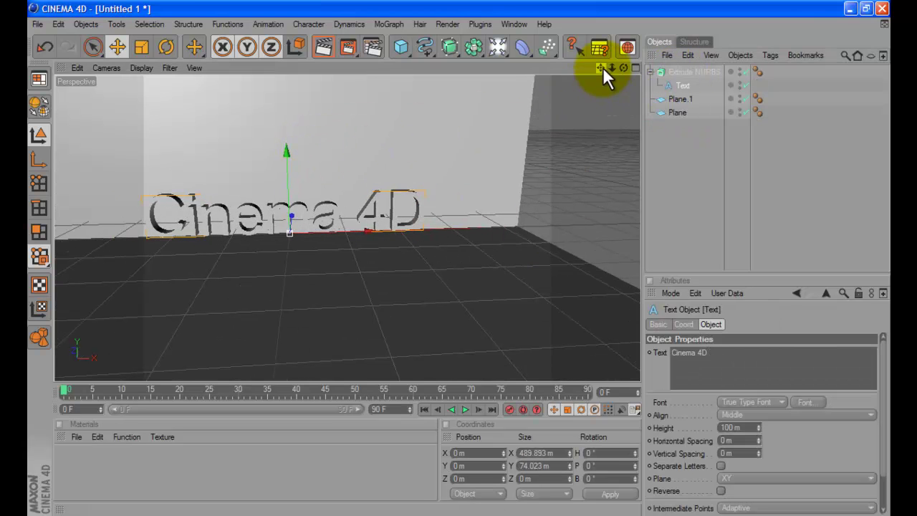
left_click_drag(602, 67, 459, 256)
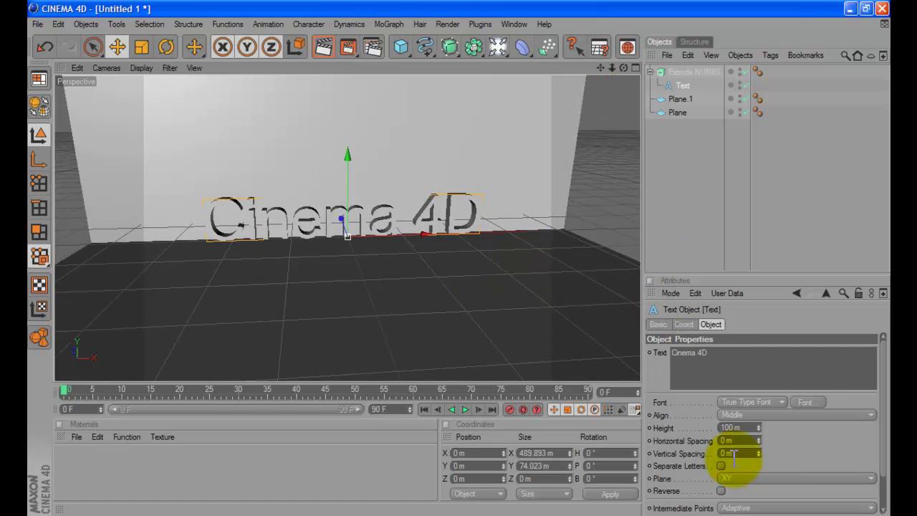
Step: Set the Extrude NURBS Movement Z depth to 30 m
left_click(695, 73)
type("30")
key("Return")
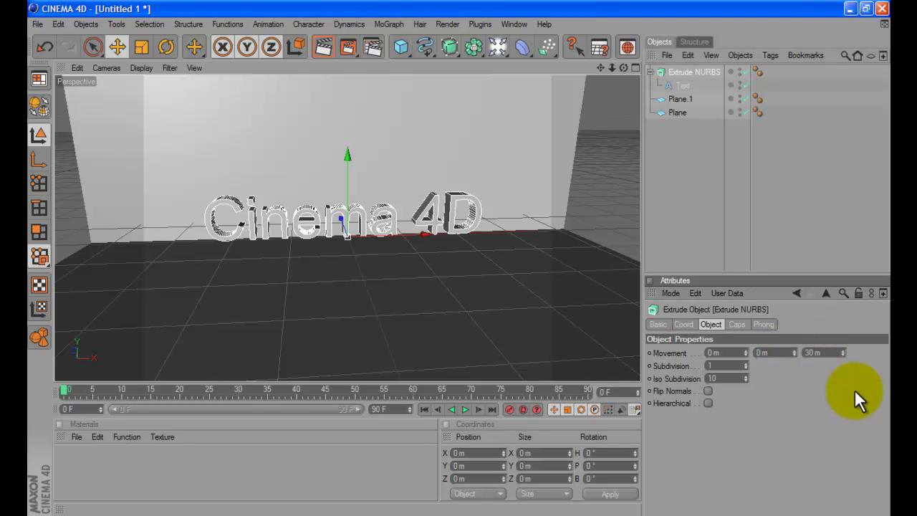
Step: Give the start cap a Fillet Cap with 5 steps
left_click(739, 325)
left_click(757, 351)
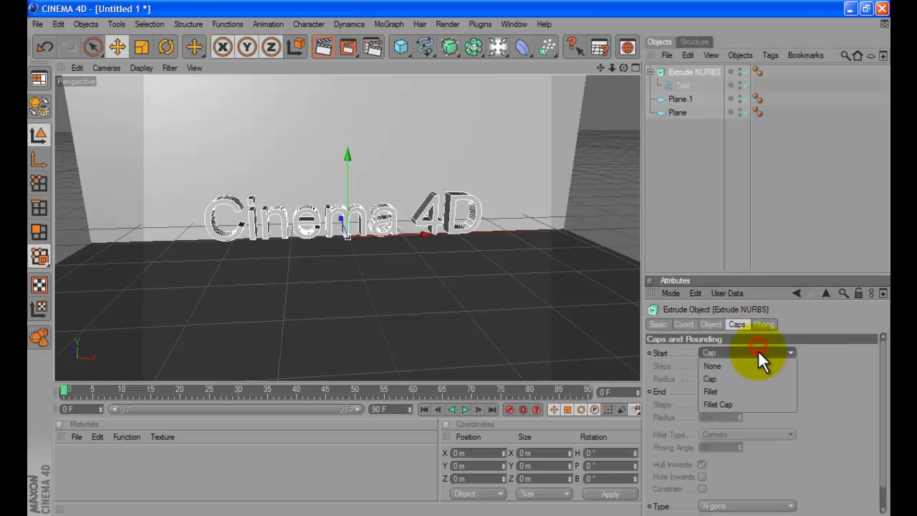
left_click(727, 401)
double_click(706, 366)
type("5")
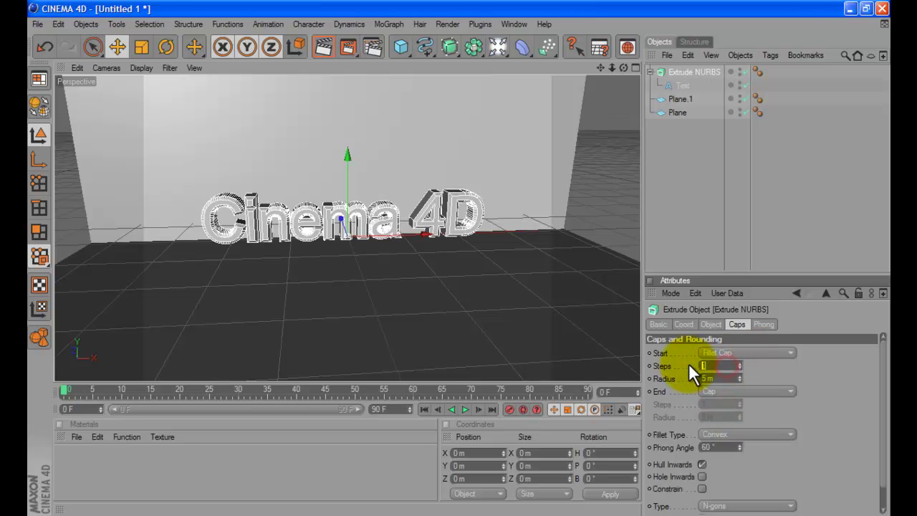
Step: Give the end cap a Fillet Cap with 5 steps and 5 m radius
left_click(761, 391)
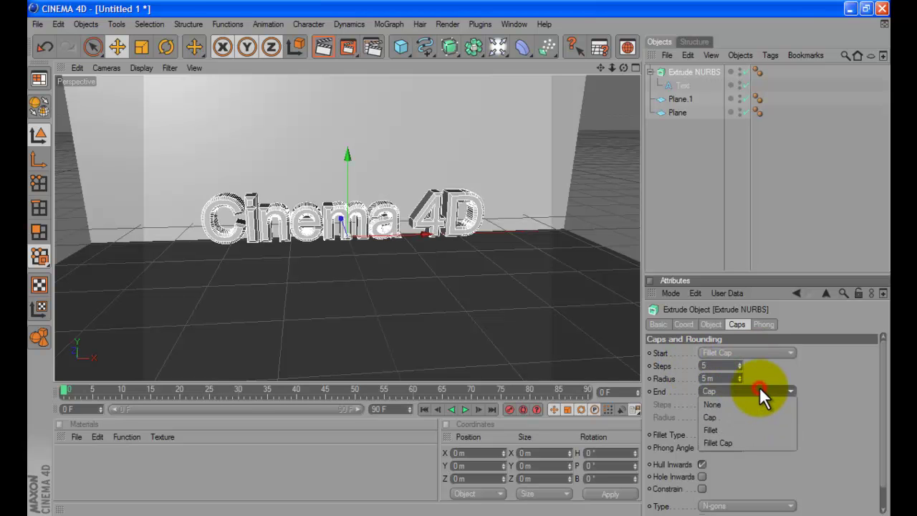
left_click(736, 434)
double_click(719, 404)
type("5")
double_click(721, 416)
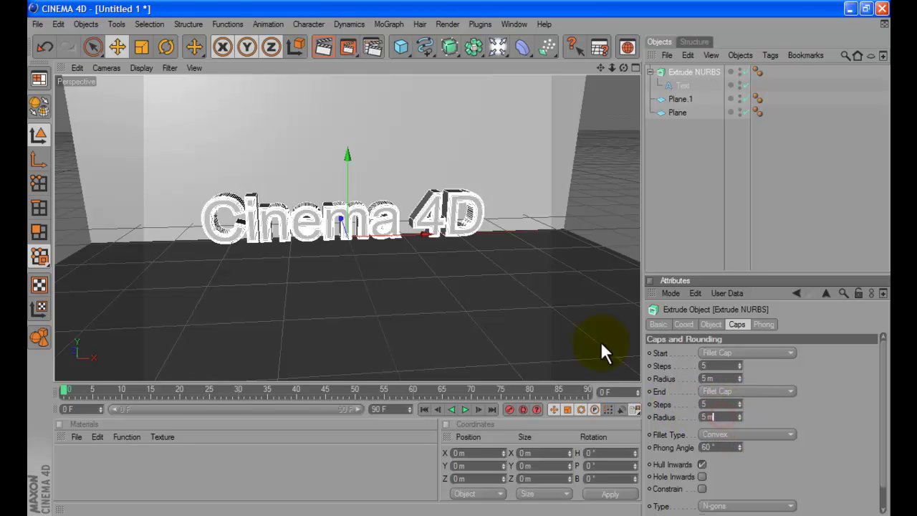
Step: Create a new material 'Mat' coloured dark red (RGB 49, 19, 19)
left_click(77, 436)
left_click(101, 276)
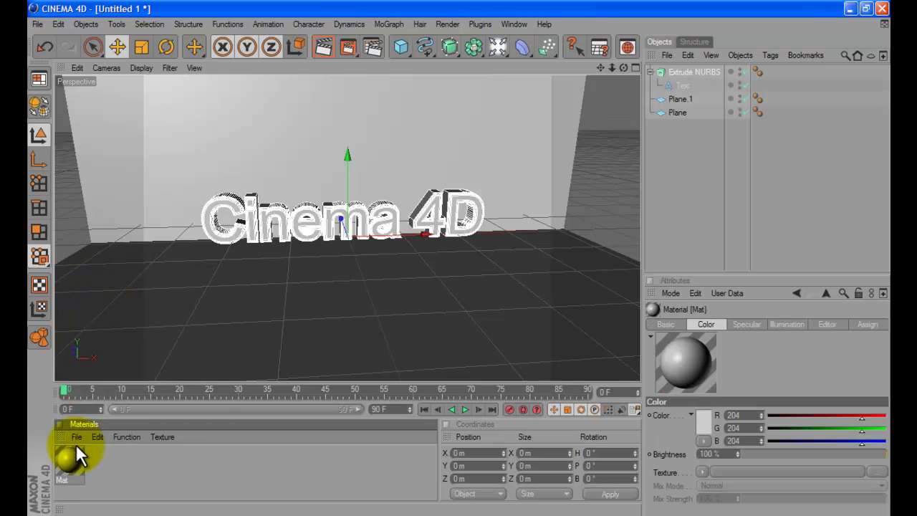
double_click(77, 464)
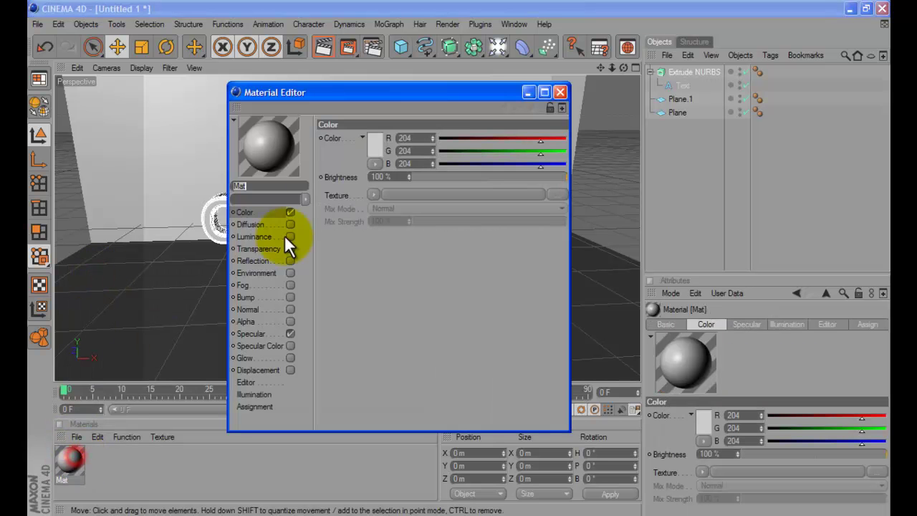
left_click(372, 144)
mouse_move(366, 149)
left_mouse_down()
mouse_move(336, 144)
mouse_move(347, 148)
left_mouse_up()
left_click(354, 209)
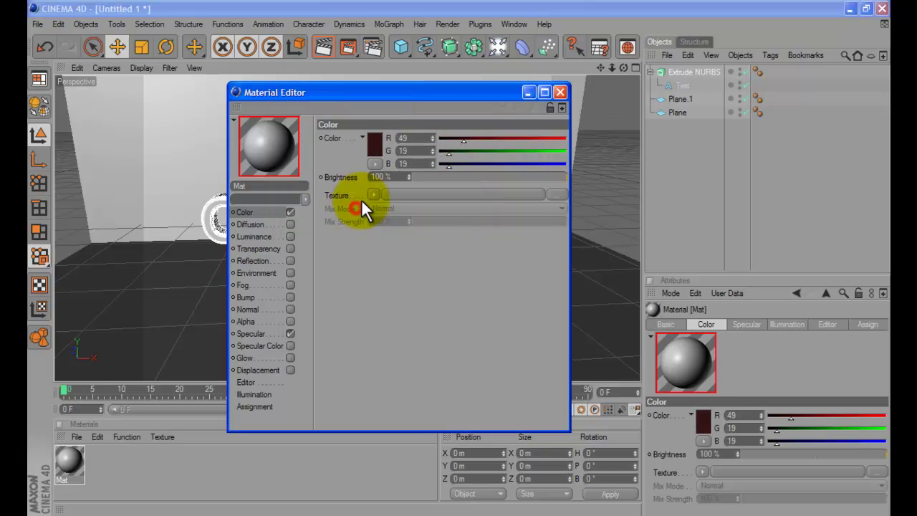
left_click(559, 92)
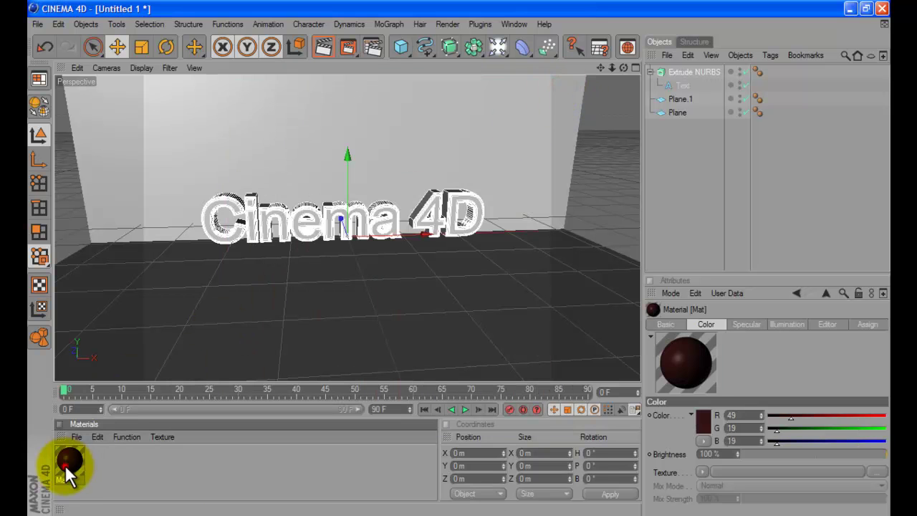
Step: Apply the dark red material to the floor plane and the back wall
left_click_drag(67, 463, 128, 337)
left_click_drag(78, 464, 229, 156)
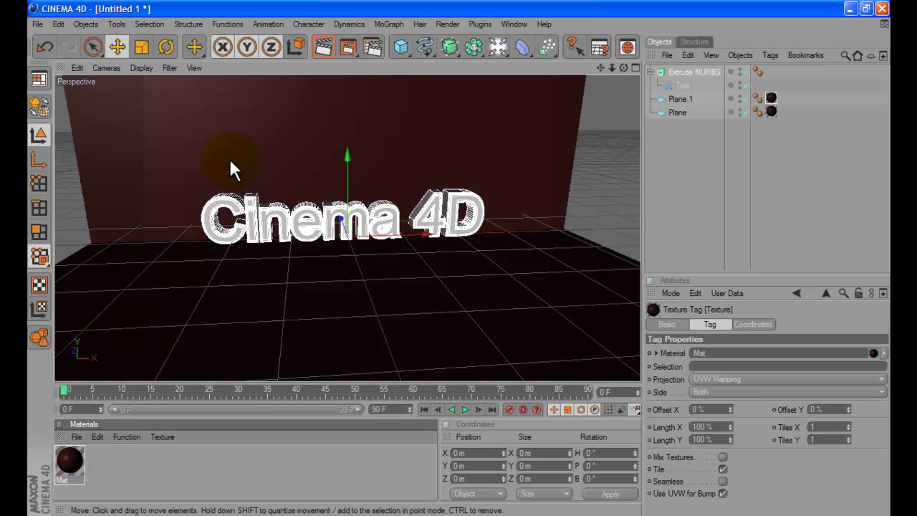
left_click(76, 436)
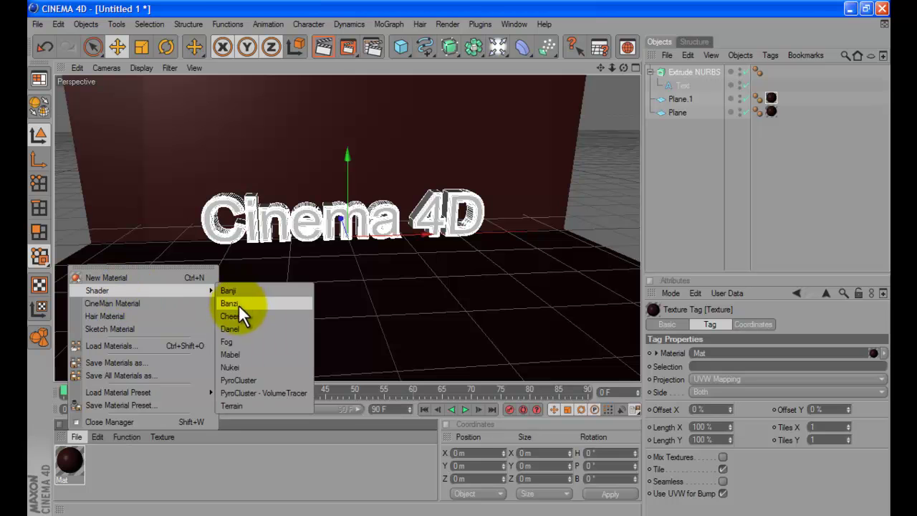
Step: Create an orange (219, 106, 31) Danel shader material and apply it to the text
left_click(233, 329)
double_click(64, 464)
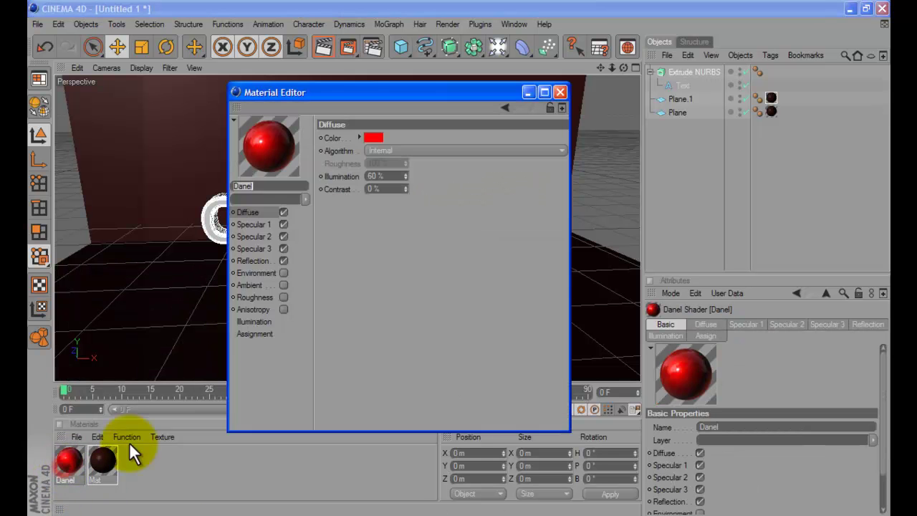
left_click(383, 136)
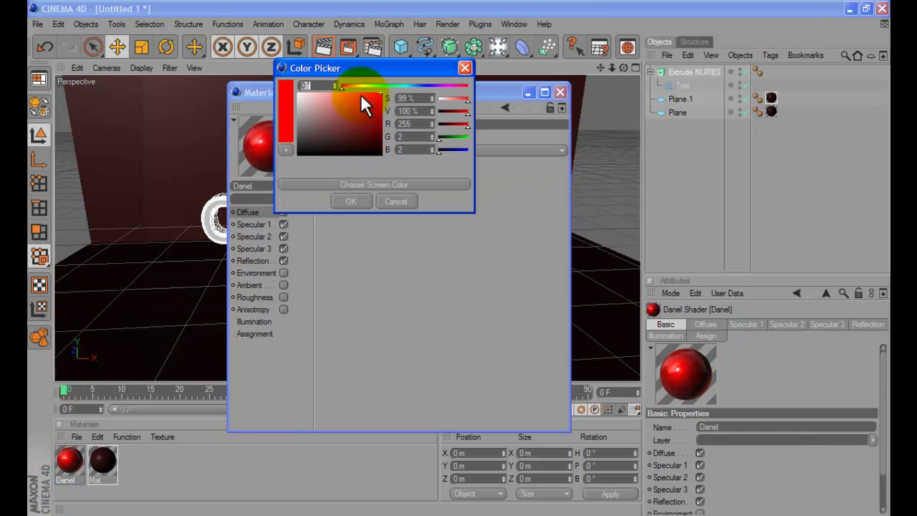
left_click_drag(354, 83, 351, 85)
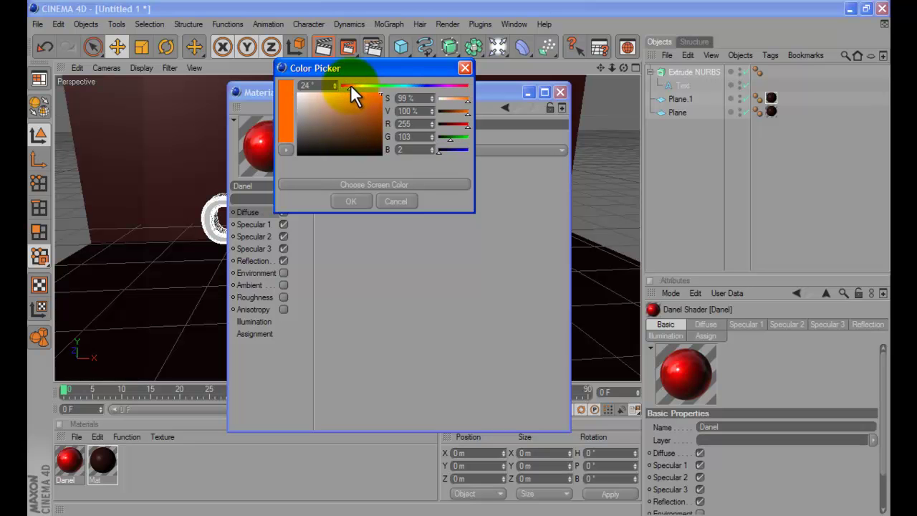
left_click(370, 100)
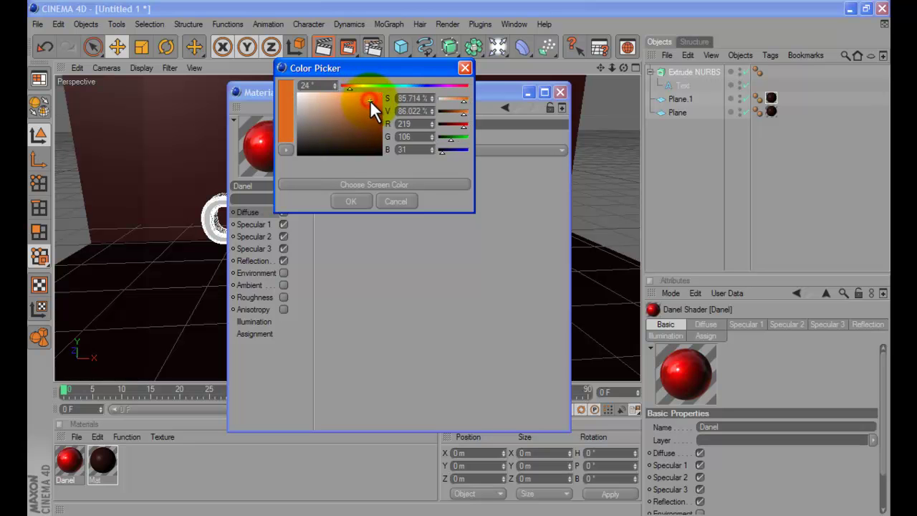
left_click(350, 202)
left_click(559, 92)
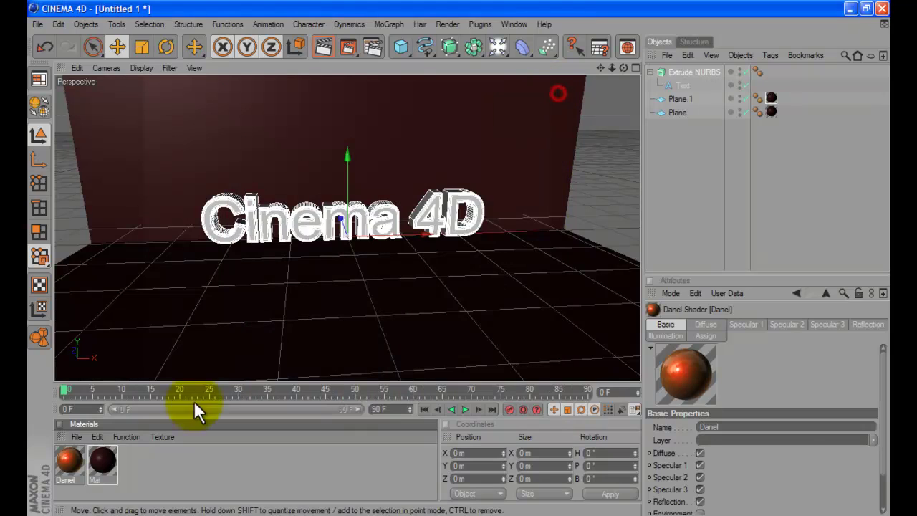
left_click_drag(75, 459, 237, 240)
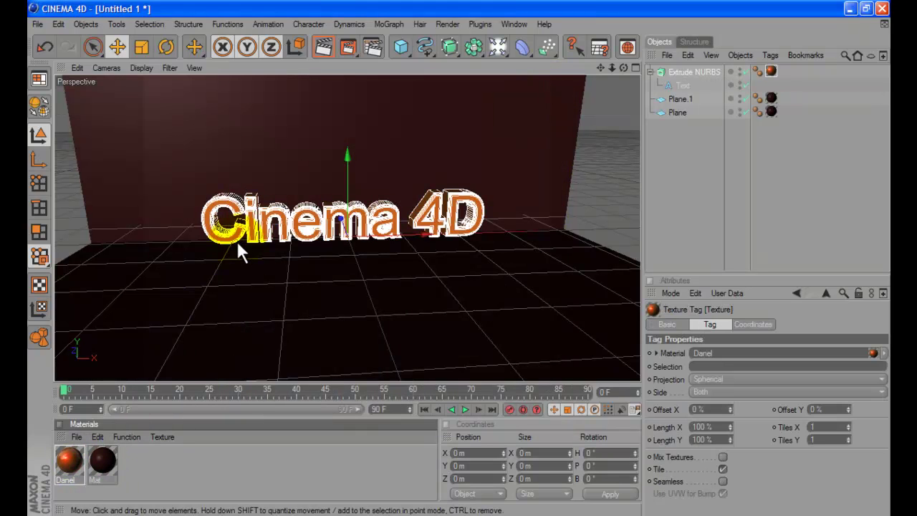
Step: Render a preview of the active view, then clear it and deselect everything
left_click(305, 260)
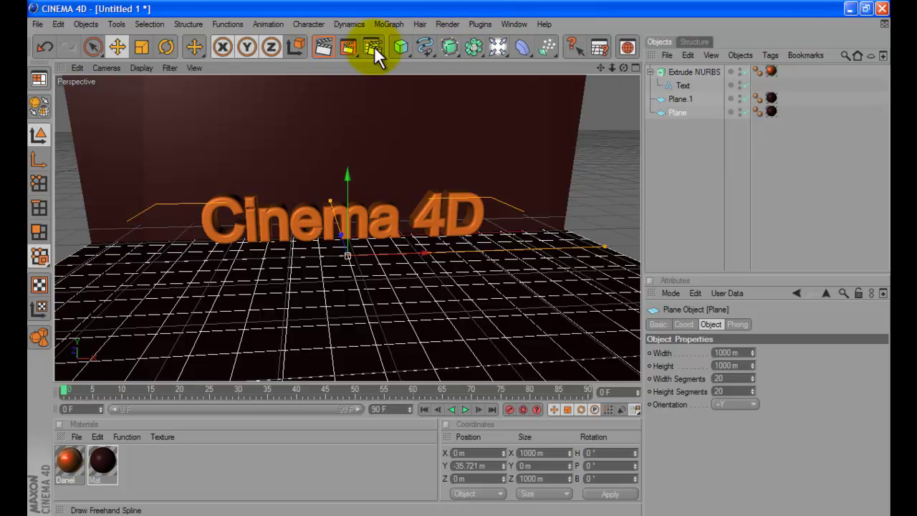
left_click(326, 48)
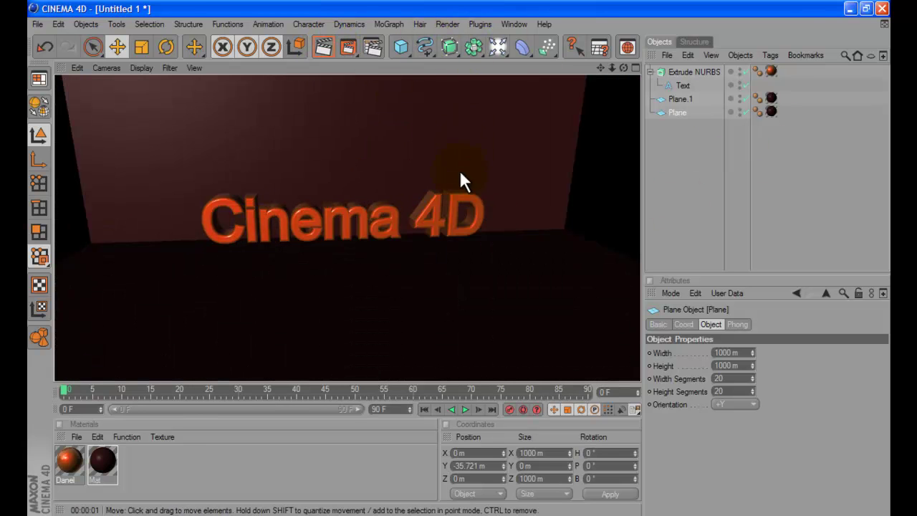
left_click(360, 127)
left_click(583, 216)
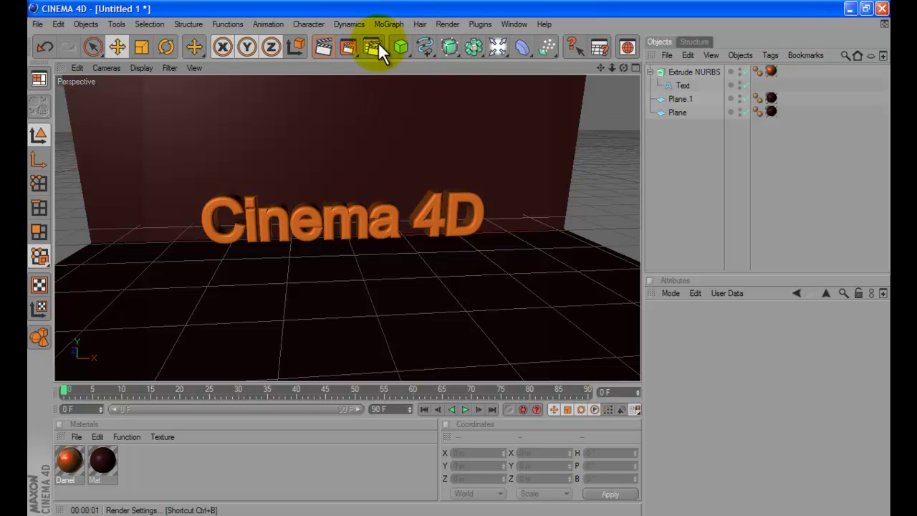
Step: Dolly out and orbit to frame the whole wall and floor from above
scroll(336, 108, "down", 3)
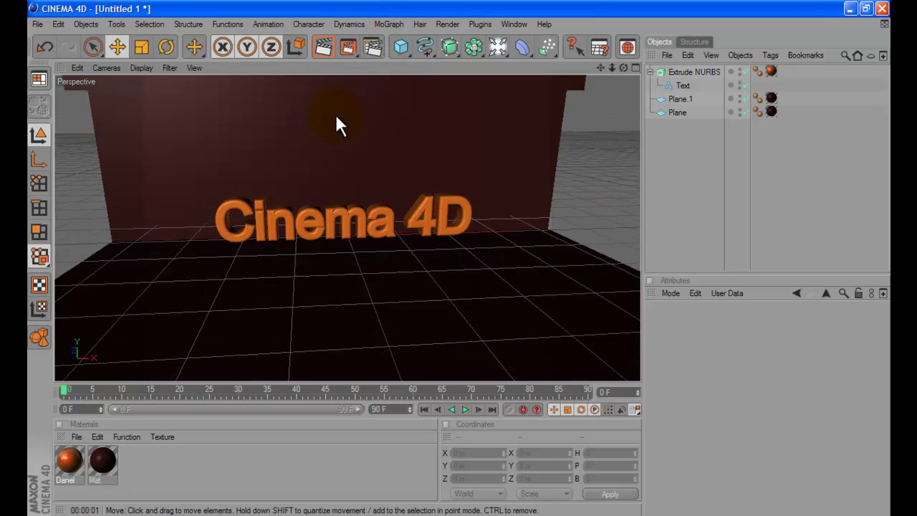
scroll(334, 113, "down", 3)
left_click_drag(612, 69, 457, 254)
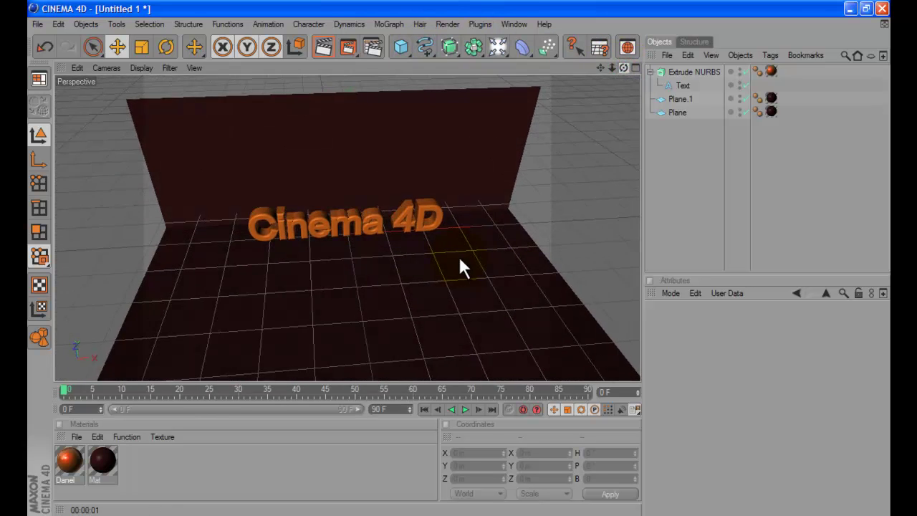
Step: Add a spot light at X -334.323 m, Z -402.423 m and show four views
left_click_drag(500, 46, 599, 63)
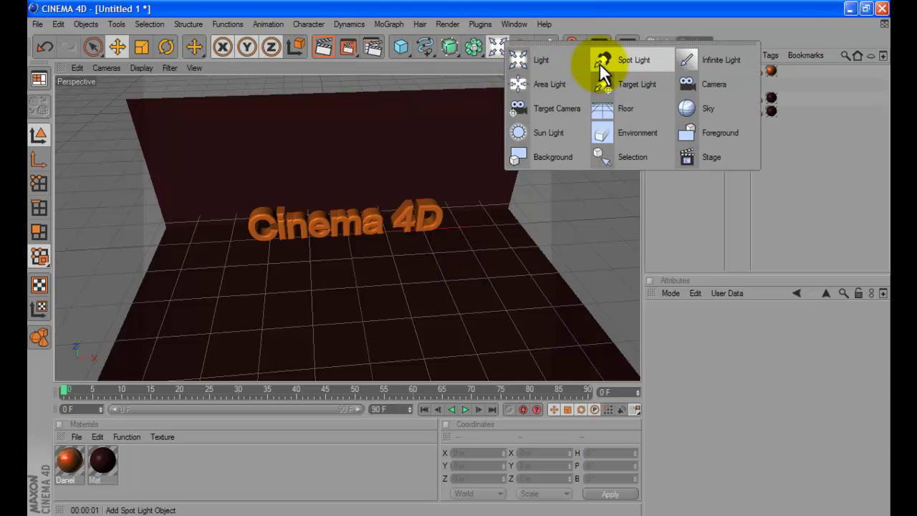
left_click(599, 63)
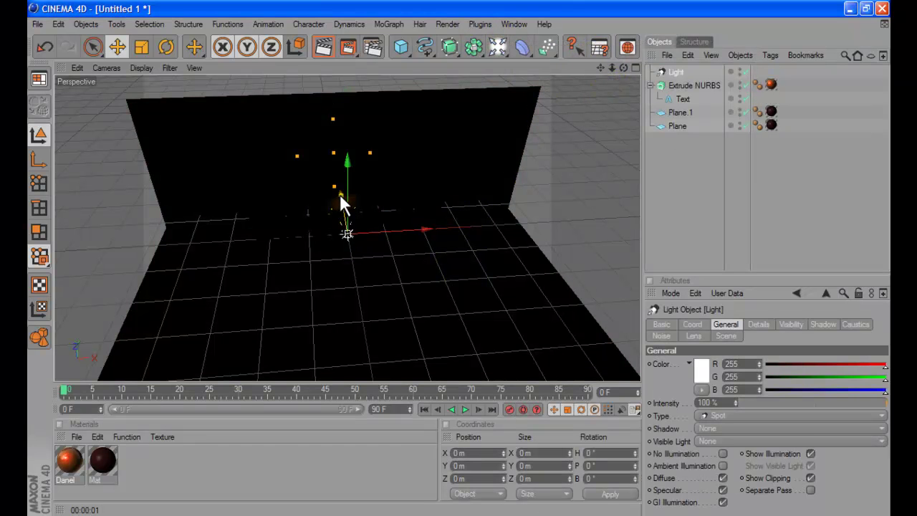
mouse_move(339, 197)
left_mouse_down()
mouse_move(462, 266)
mouse_move(460, 258)
left_mouse_up()
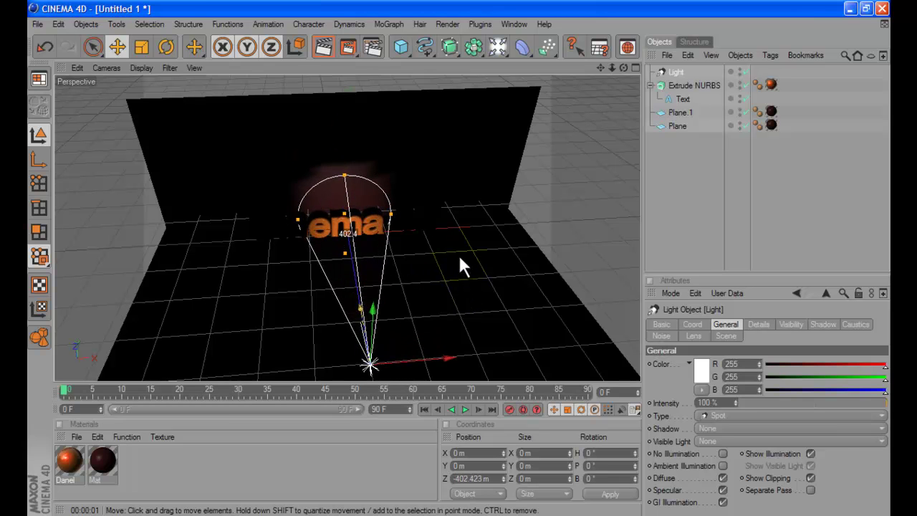
left_click_drag(432, 360, 458, 262)
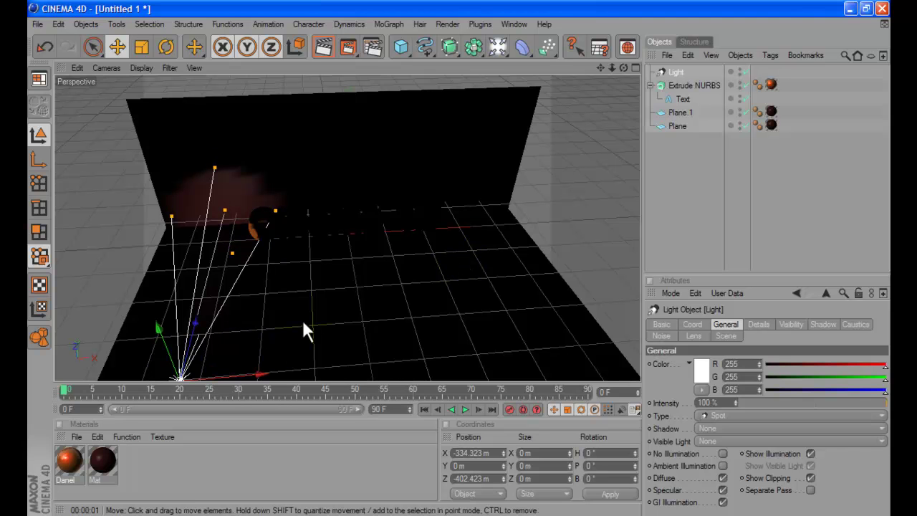
left_click_drag(605, 69, 459, 266)
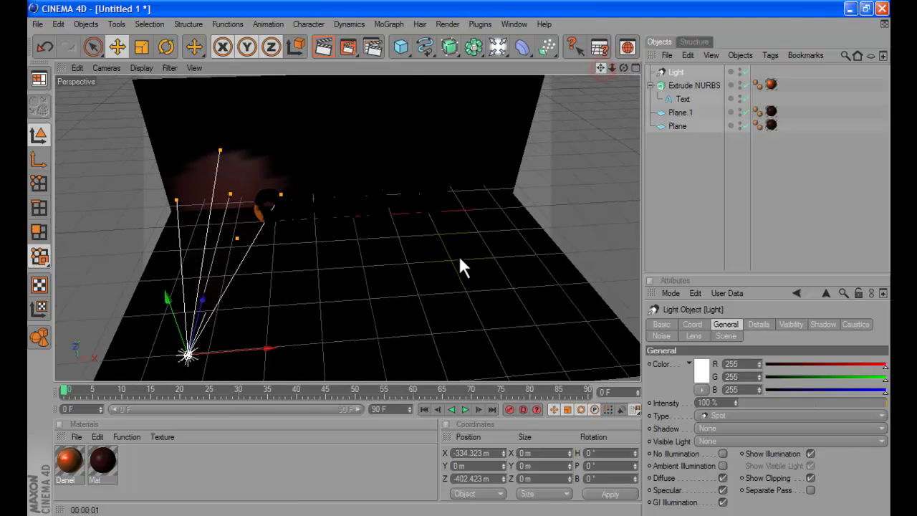
left_click(634, 67)
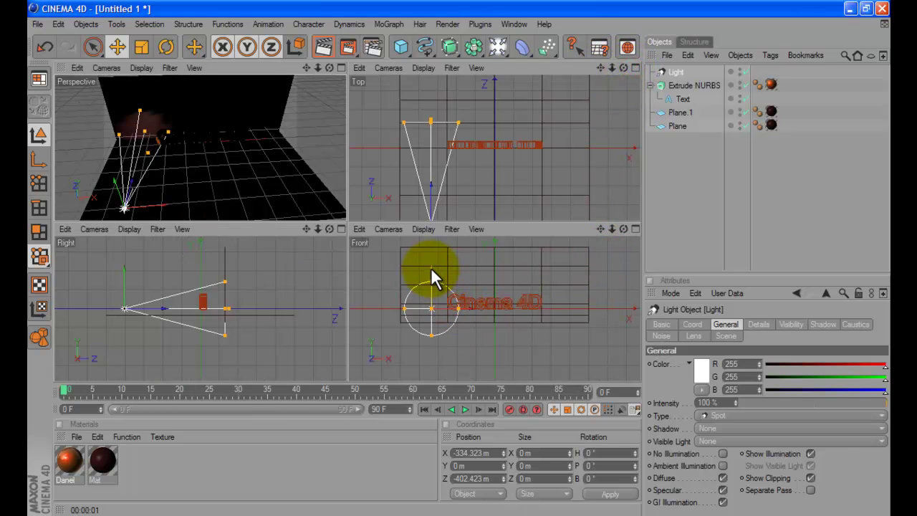
Step: Lower the spot light to Y -17.86 m and return to a single maximized Perspective view
left_click_drag(431, 262, 461, 263)
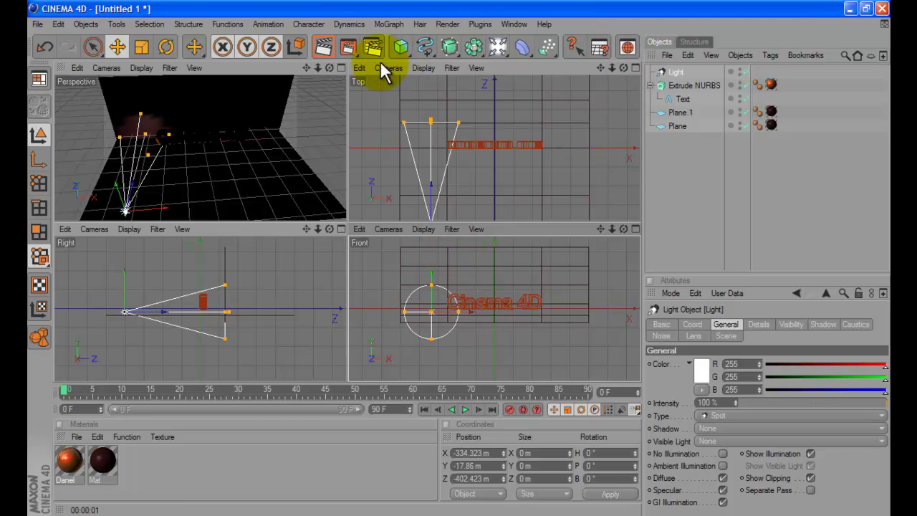
left_click(341, 67)
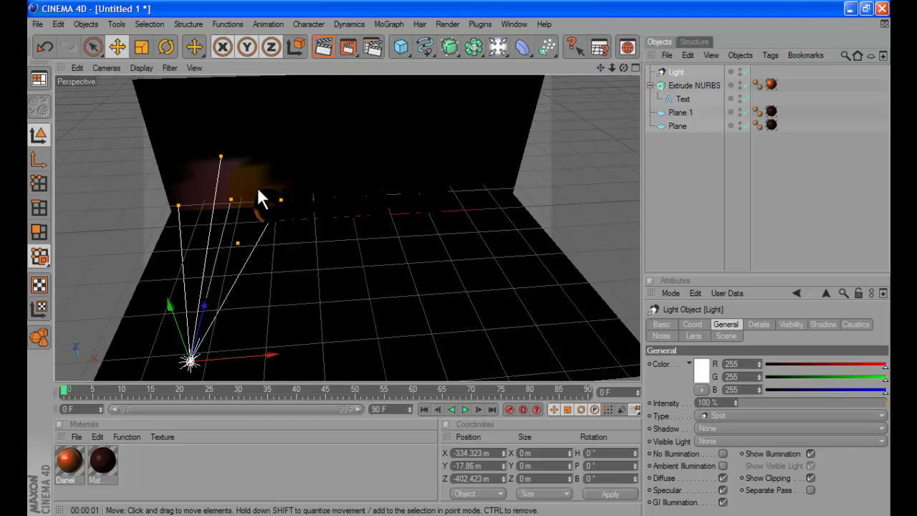
left_click(688, 309)
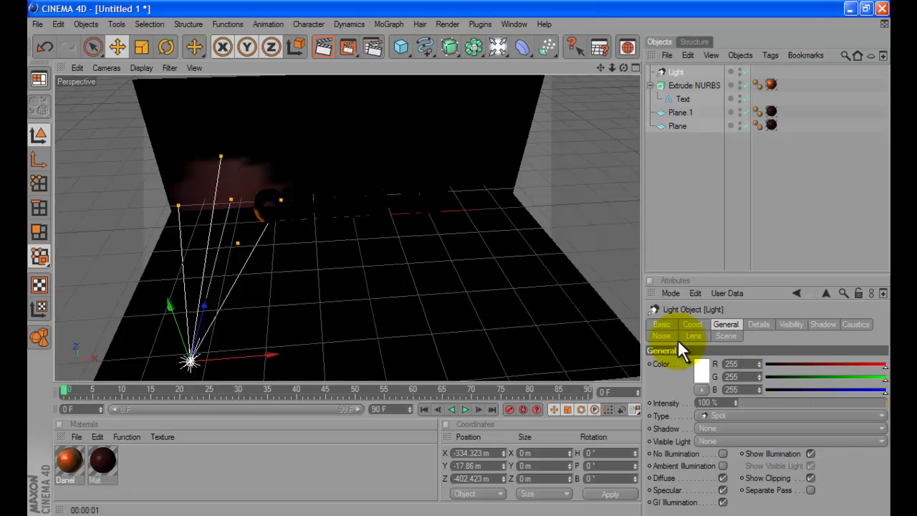
Step: Give the spot light Shadow Maps (Soft), move it right to X -180.572 m, and render a preview
left_click(717, 428)
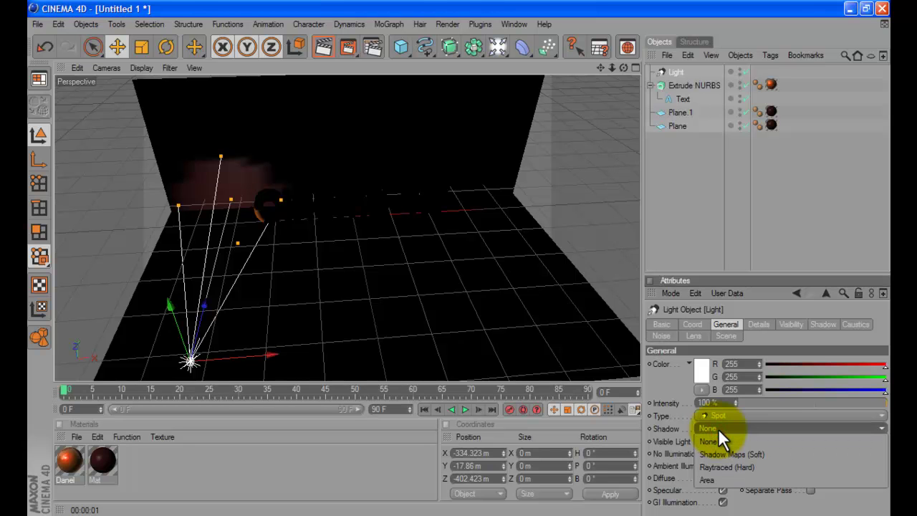
left_click(718, 454)
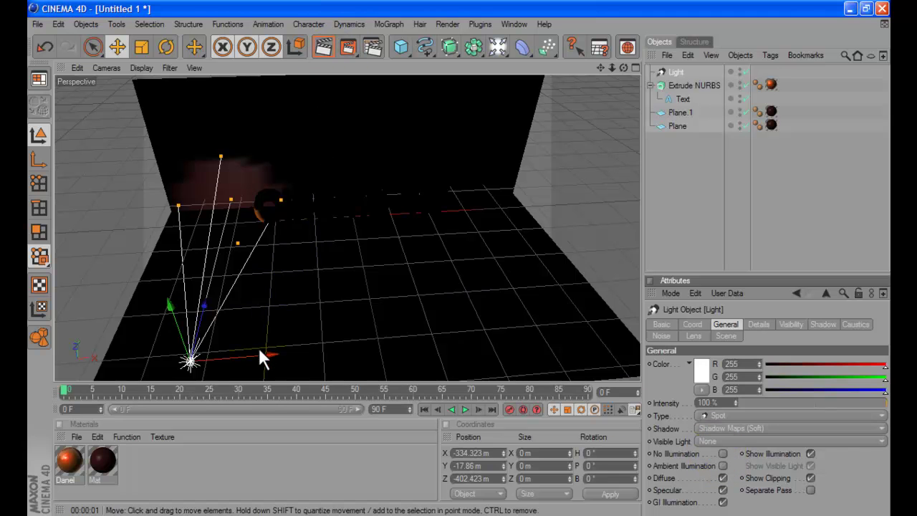
left_click_drag(261, 358, 347, 356)
left_click(341, 41)
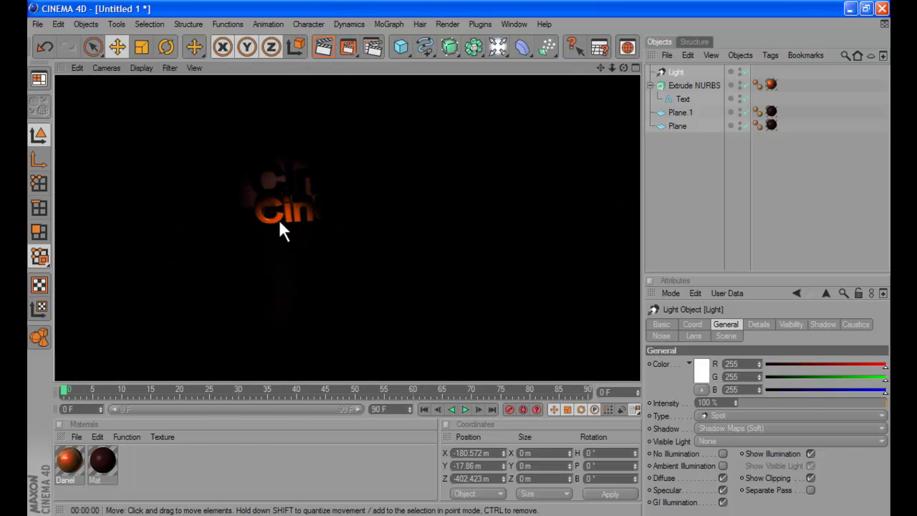
Step: Reposition the spot light along Z and adjust its cone width over the text
left_click(308, 253)
left_click(278, 350)
left_click_drag(280, 349, 280, 305)
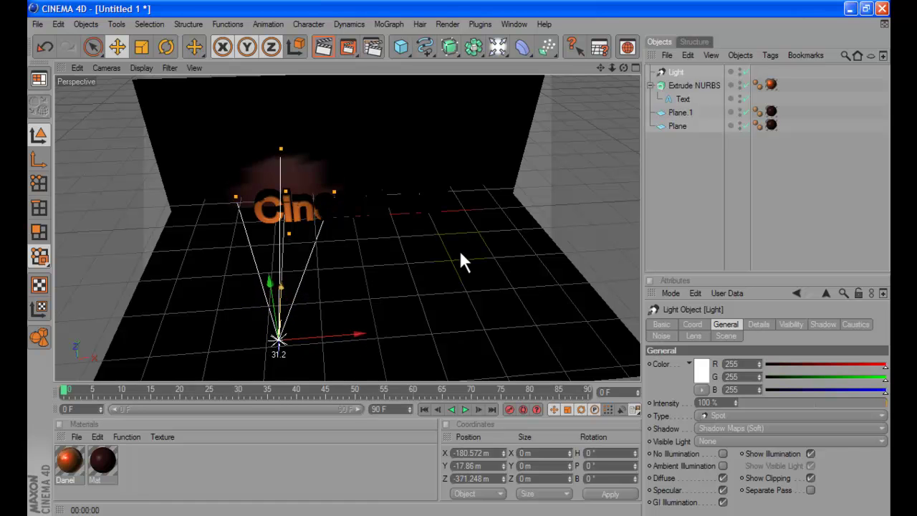
left_click_drag(460, 252, 458, 256)
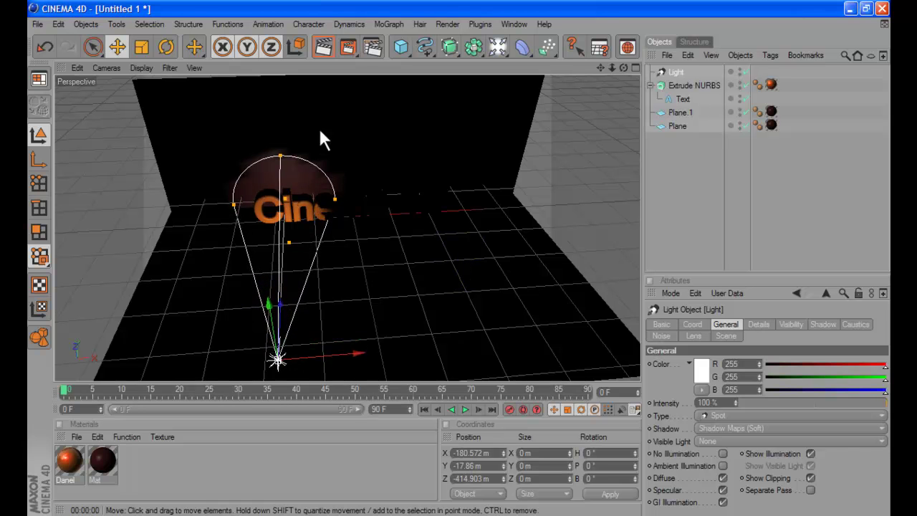
left_click_drag(282, 155, 290, 157)
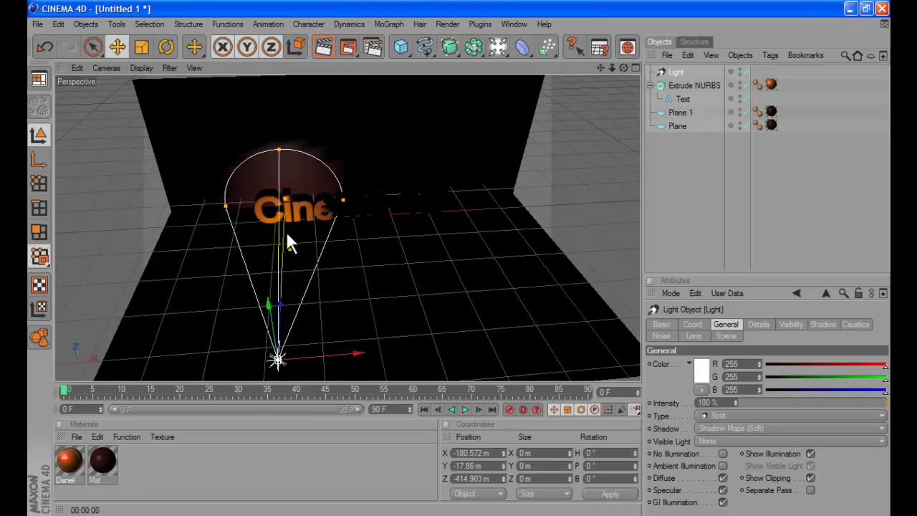
left_click_drag(289, 244, 458, 252)
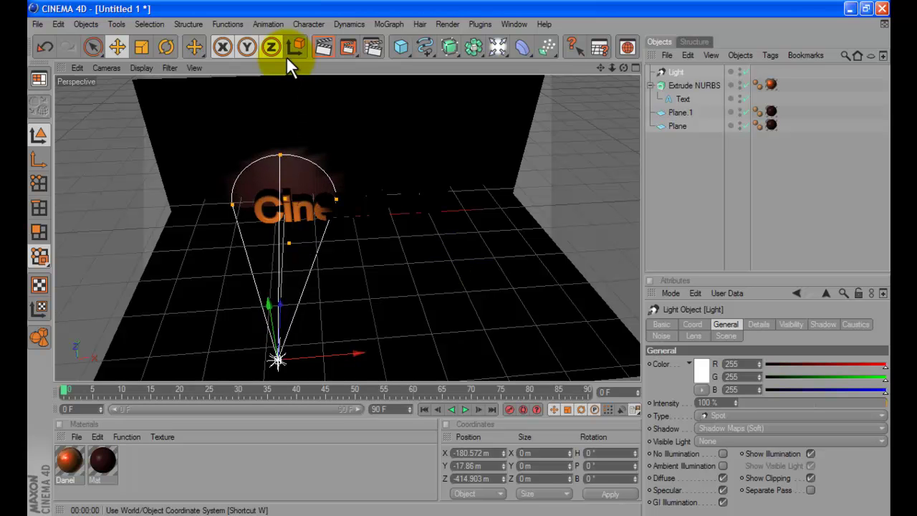
Step: Orbit down and zoom in on the lit text, then render a preview
left_click_drag(624, 68, 458, 257)
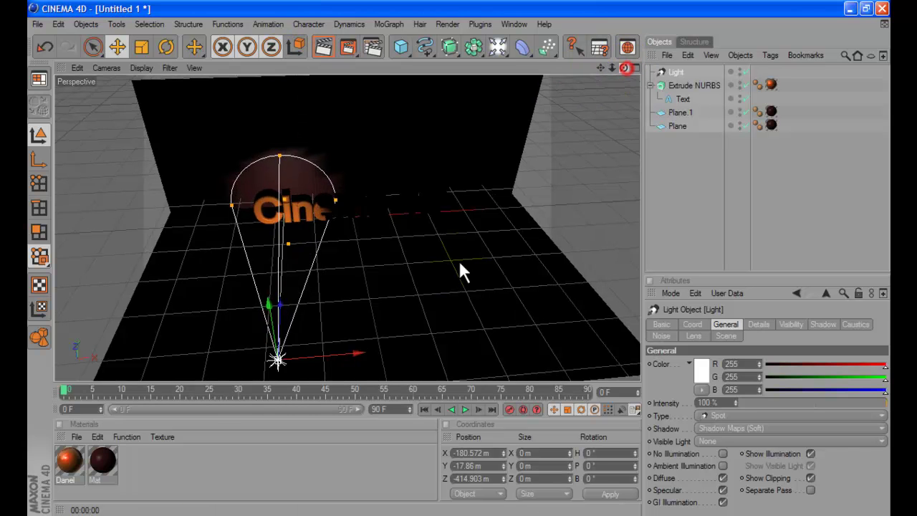
right_click_drag(461, 164, 383, 234, "alt")
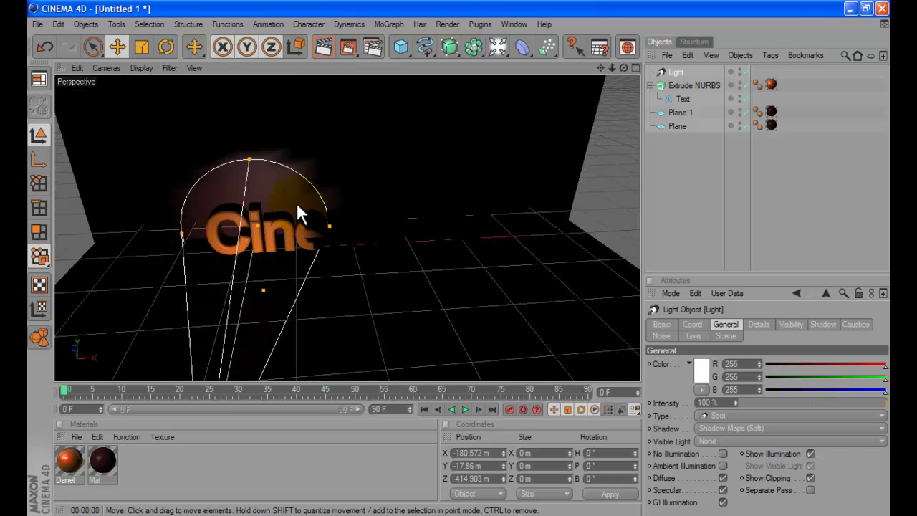
left_click(328, 50)
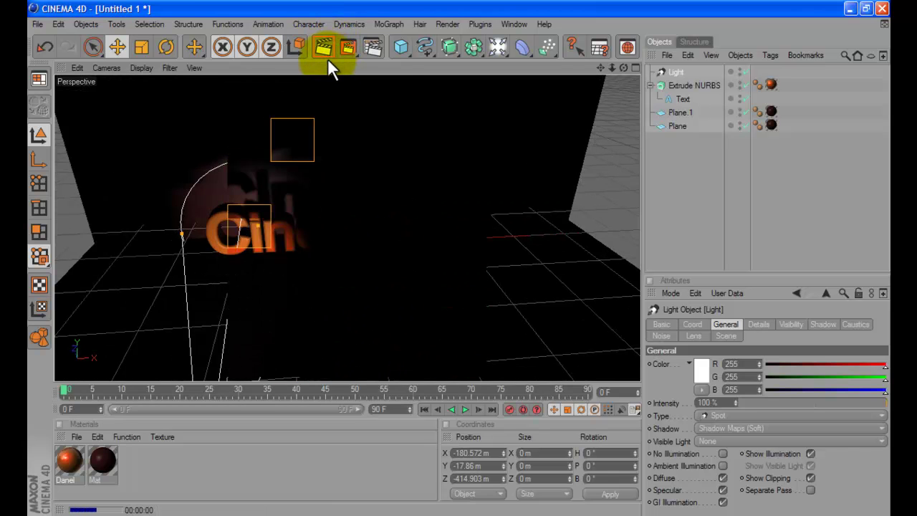
Step: Add an omni light, raise it high above the text, and render to check it
left_click(270, 256)
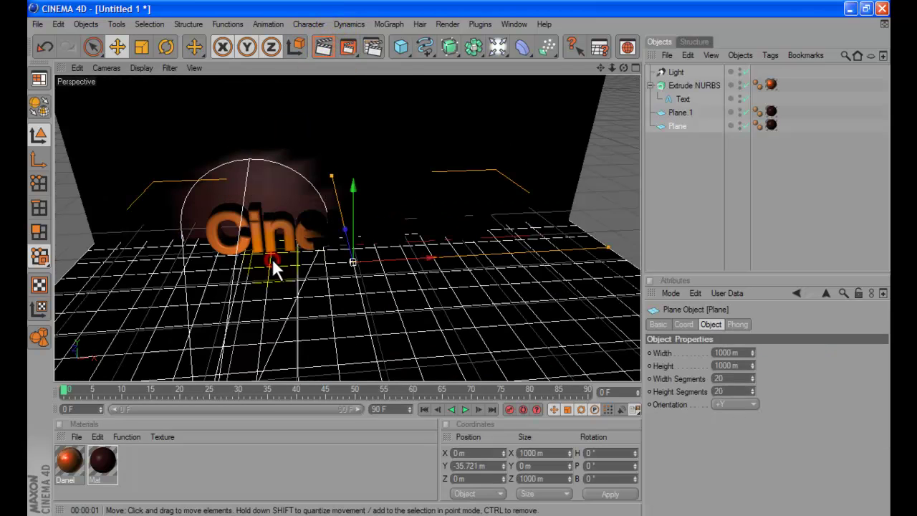
left_click_drag(498, 49, 525, 57)
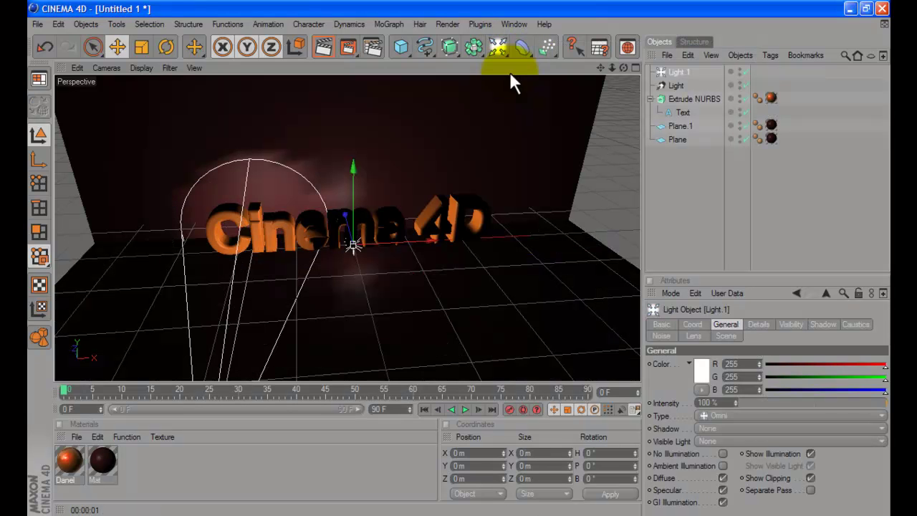
left_click_drag(356, 191, 460, 263)
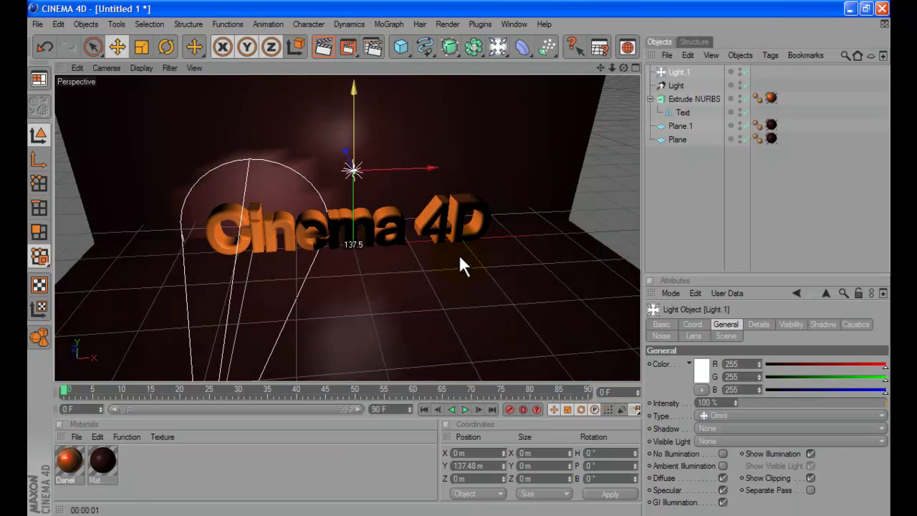
left_click(323, 46)
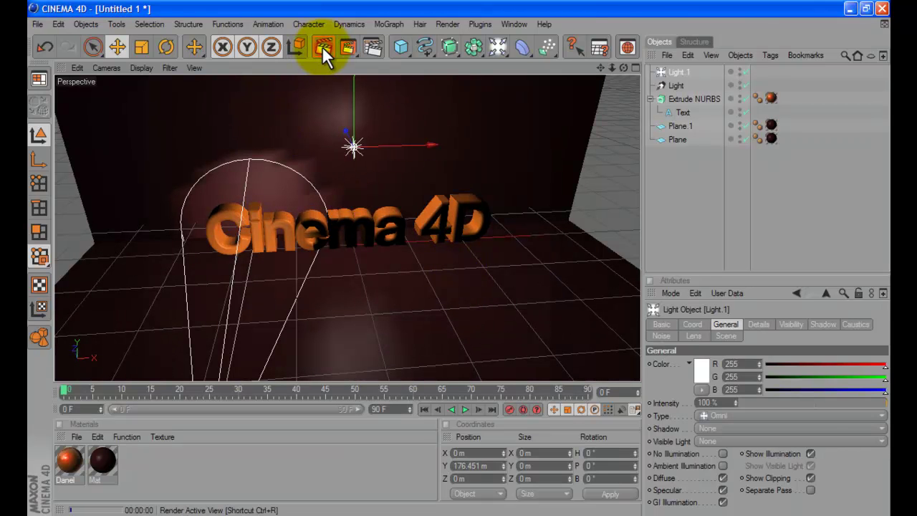
Step: Move the omni light to X 45.962 m, Y 14.52 m near the text and re-render
left_click(354, 134)
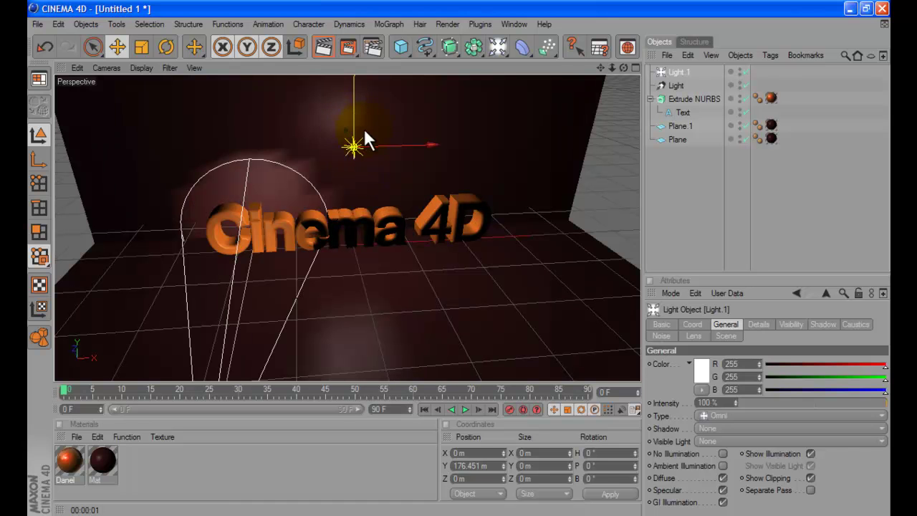
mouse_move(387, 148)
left_mouse_down()
mouse_move(475, 262)
mouse_move(458, 255)
left_mouse_up()
mouse_move(381, 106)
left_mouse_down()
mouse_move(461, 265)
mouse_move(458, 254)
left_mouse_up()
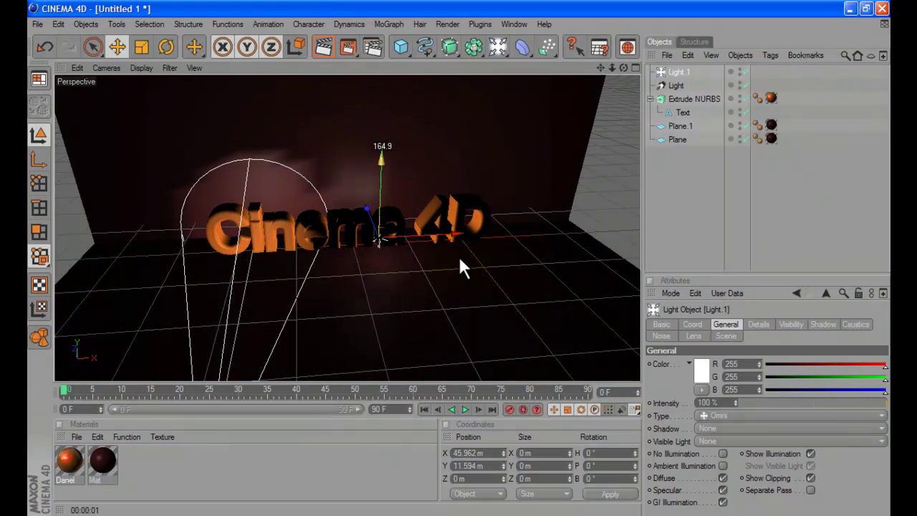
left_click(320, 44)
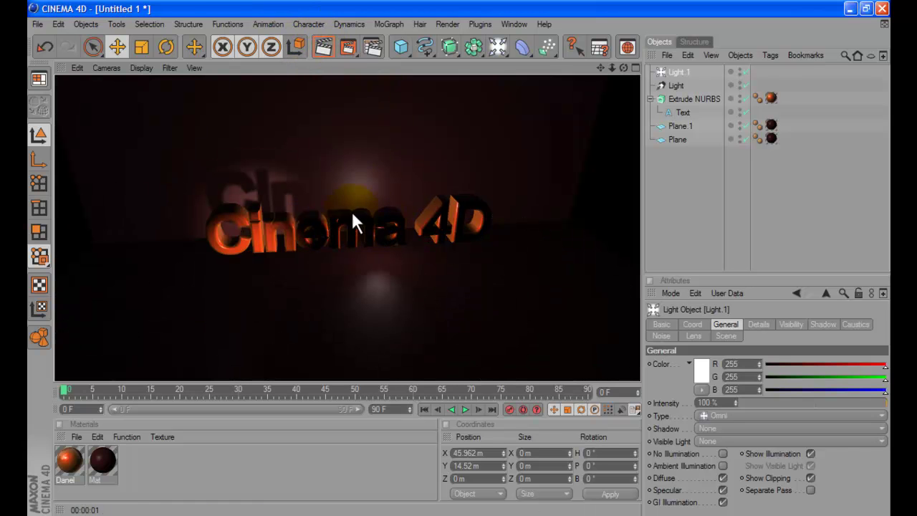
Step: Slide the spot light left to X -371.207 m and record its keyframe at frame 0
left_click(297, 180)
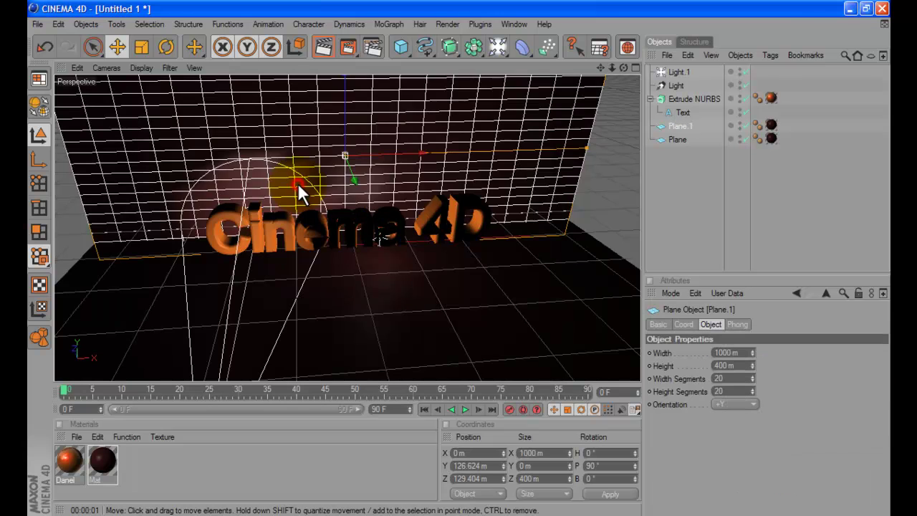
right_click_drag(285, 246, 269, 344, "alt")
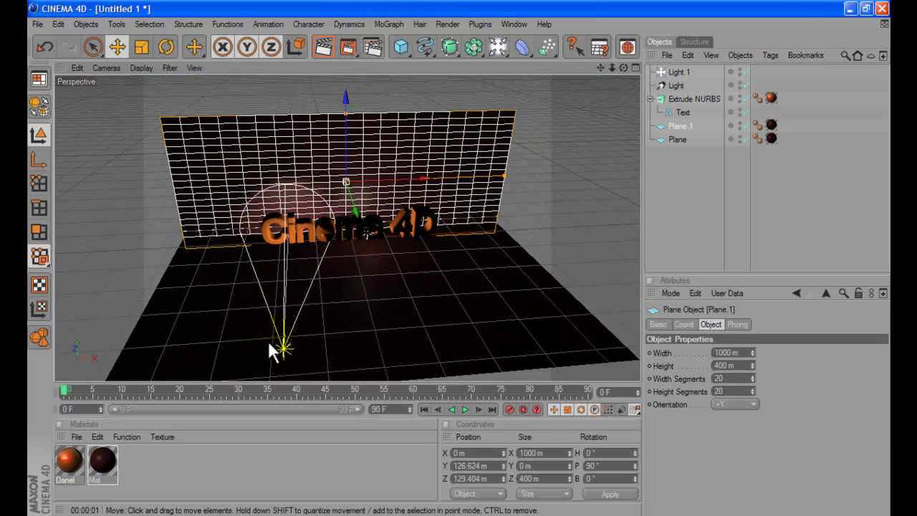
left_click(678, 73)
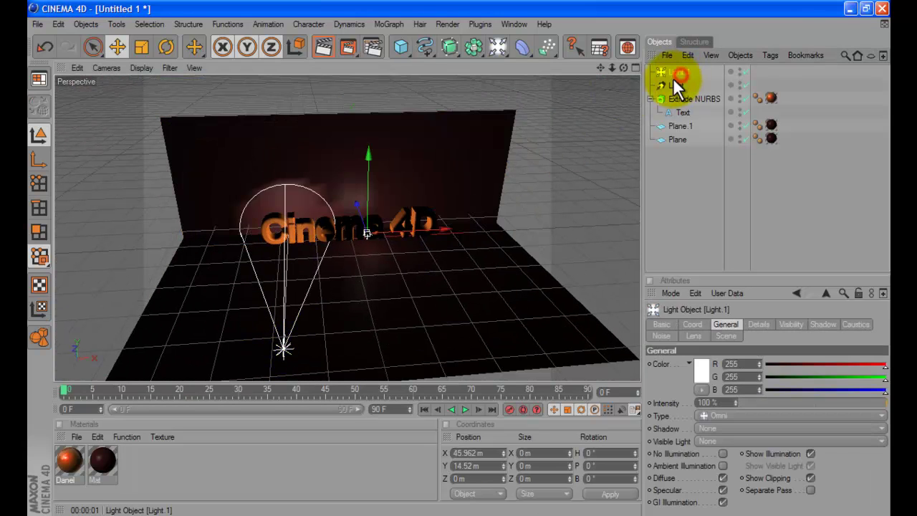
left_click(666, 85)
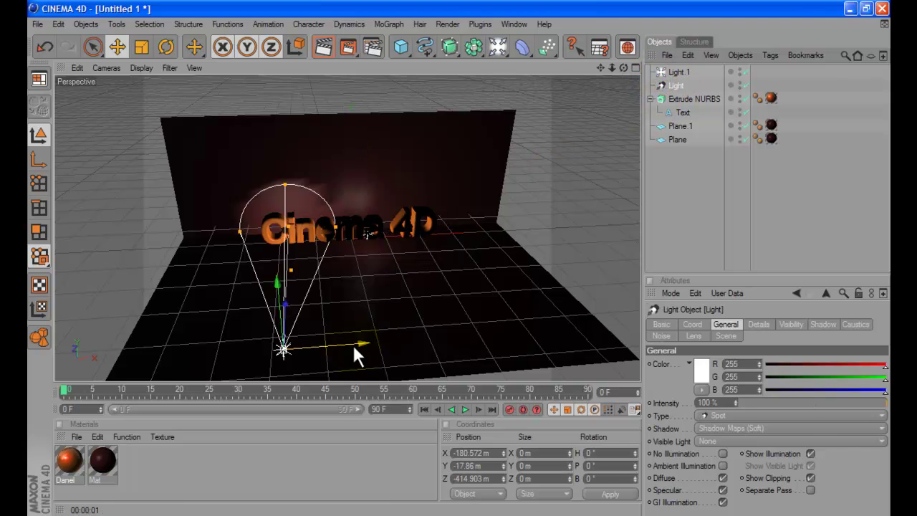
left_click_drag(451, 269, 409, 271)
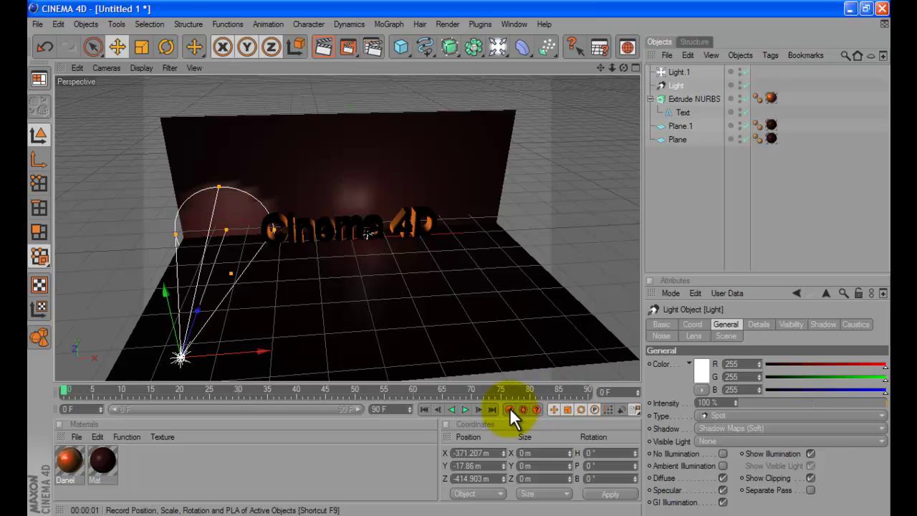
left_click(60, 390)
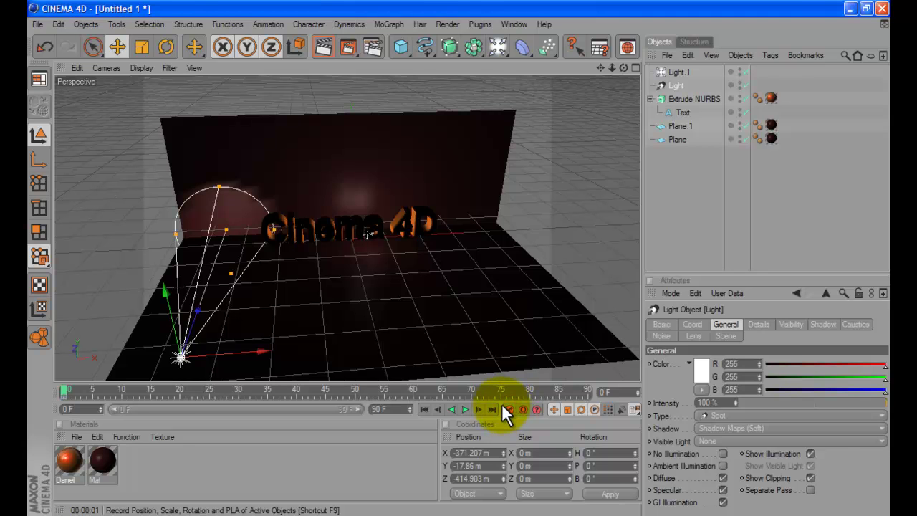
Step: Set the animation end frame to 120
double_click(378, 409)
type("30")
key("Return")
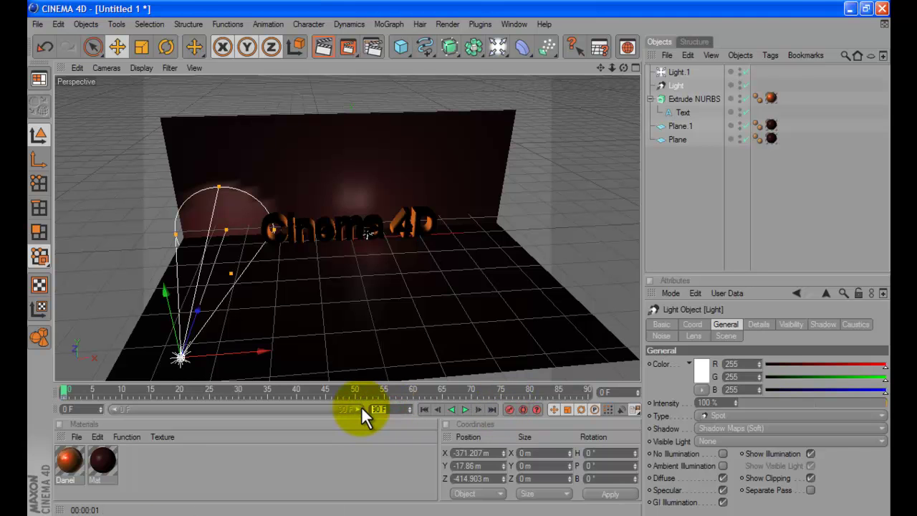
type("0")
key("Return")
mouse_move(363, 409)
left_mouse_down()
mouse_move(283, 408)
mouse_move(366, 409)
left_mouse_up()
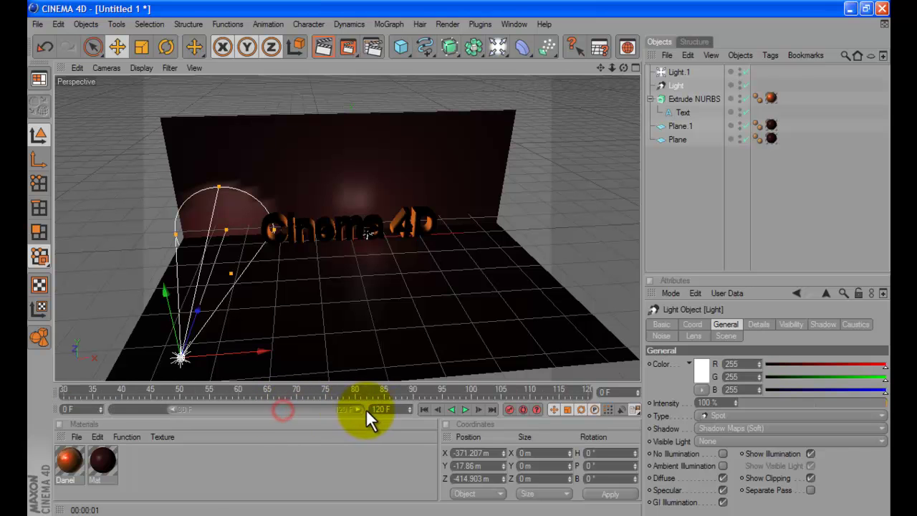
Step: At frame 120, move the spot light right to X 427.16 m and record a keyframe
left_click(591, 388)
left_click_drag(244, 353, 634, 324)
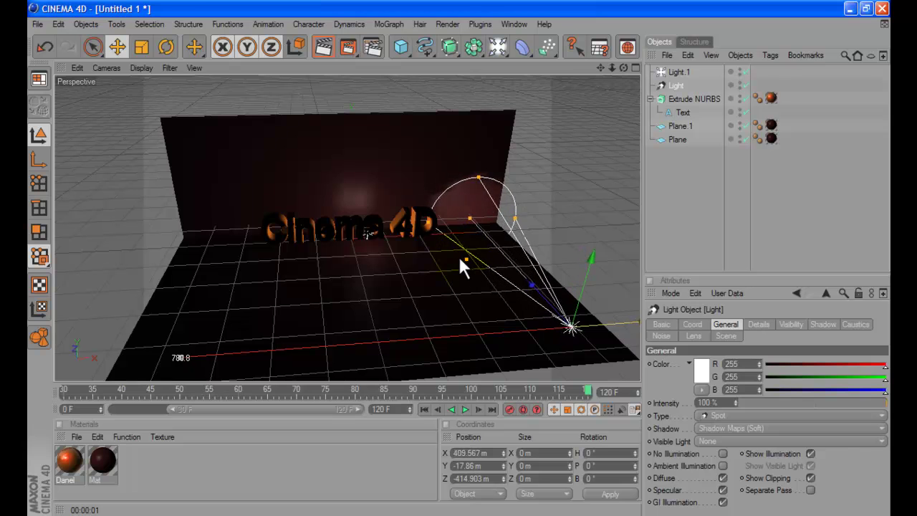
left_click_drag(459, 259, 462, 261)
left_click(146, 277)
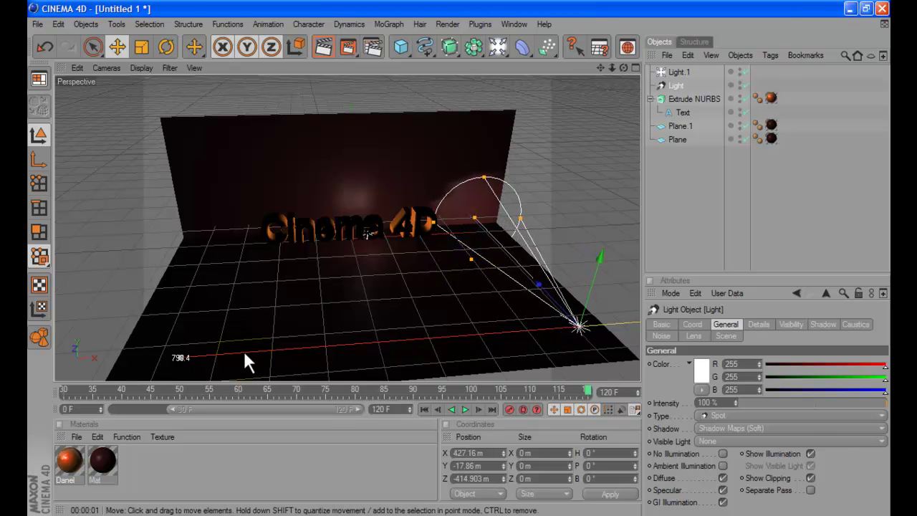
left_click(509, 409)
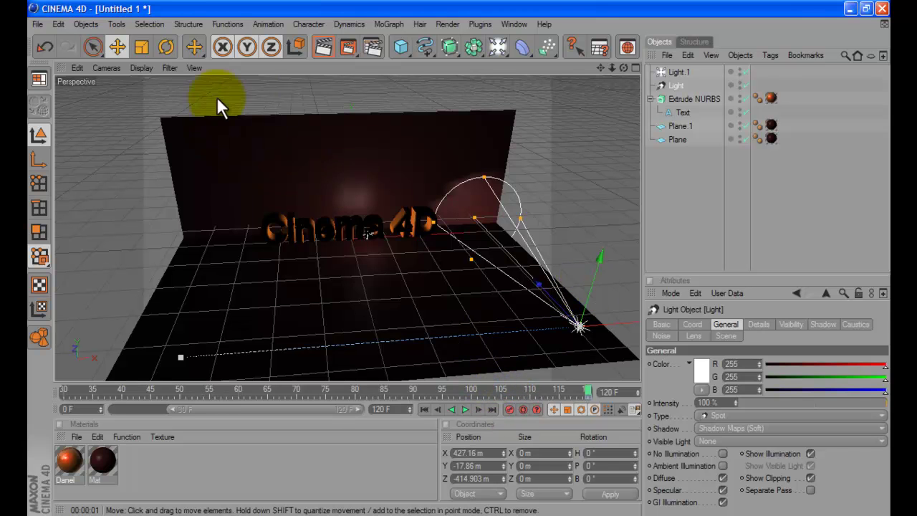
Step: Play the spot light sweep, orbit to a lower angle, test-render the view, and scrub the timeline back
left_click(465, 409)
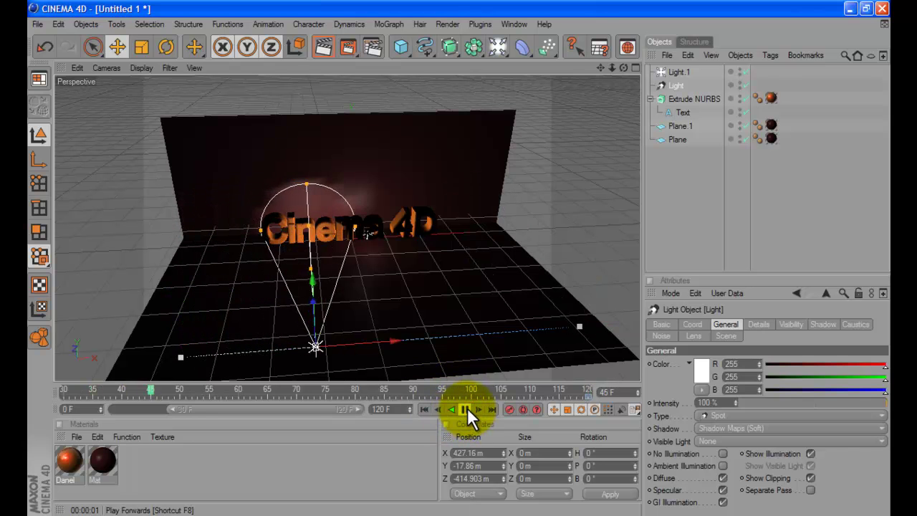
mouse_move(623, 67)
left_mouse_down()
mouse_move(457, 259)
mouse_move(266, 332)
left_mouse_up()
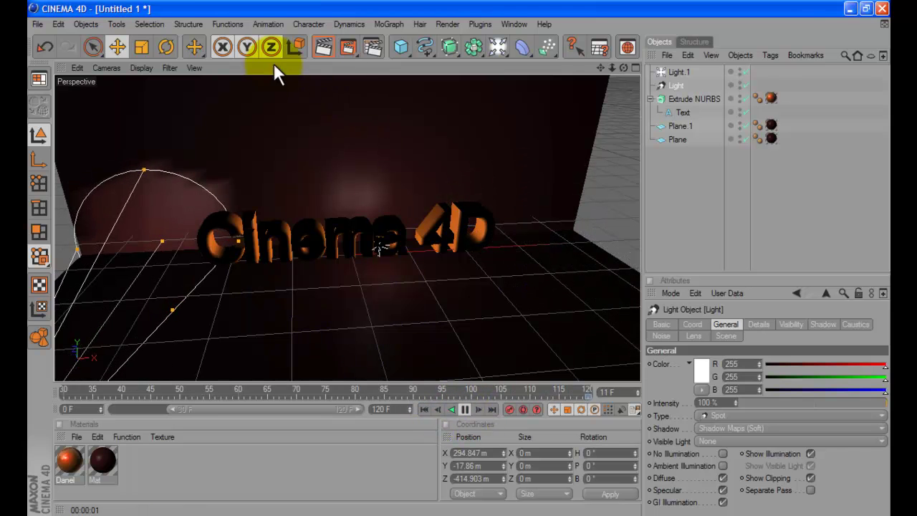
left_click(310, 49)
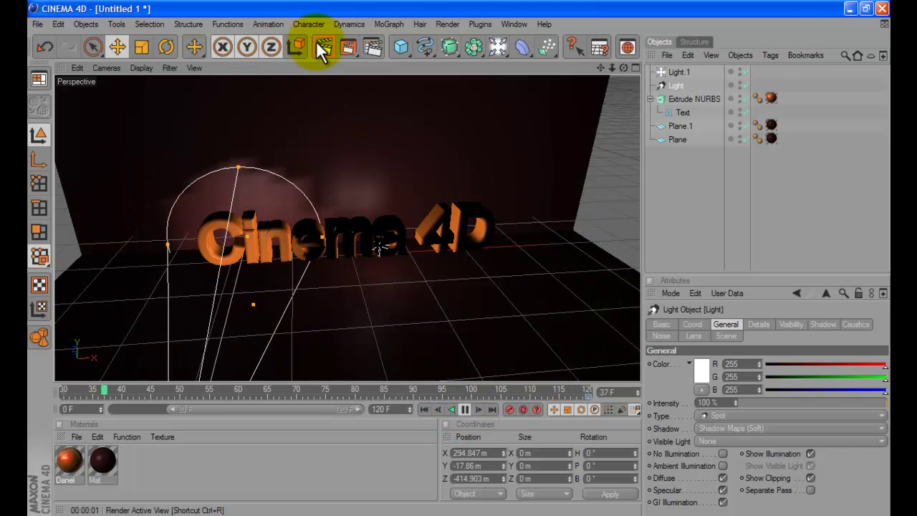
left_click(316, 41)
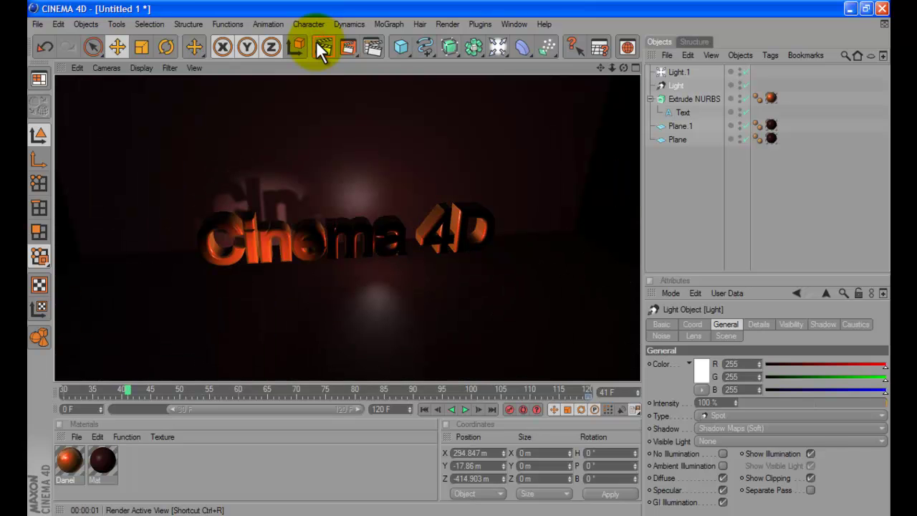
left_click(384, 257)
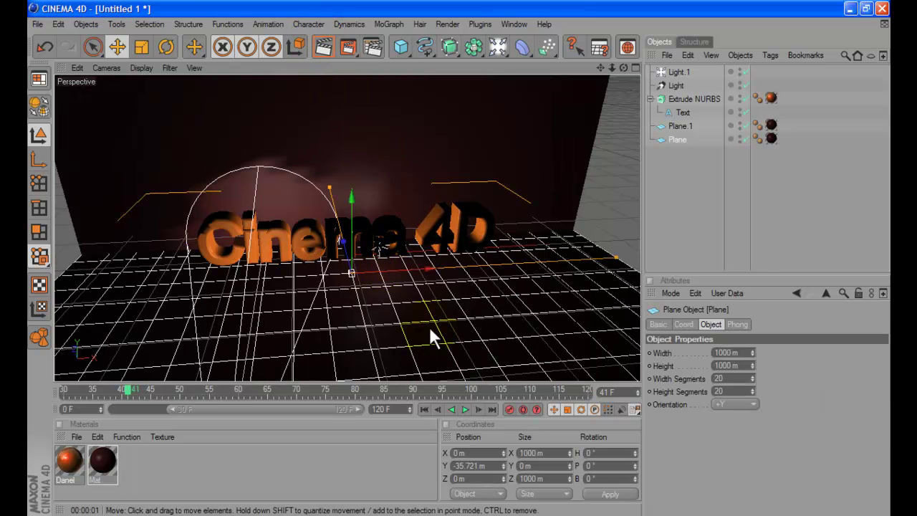
left_click_drag(296, 409, 214, 408)
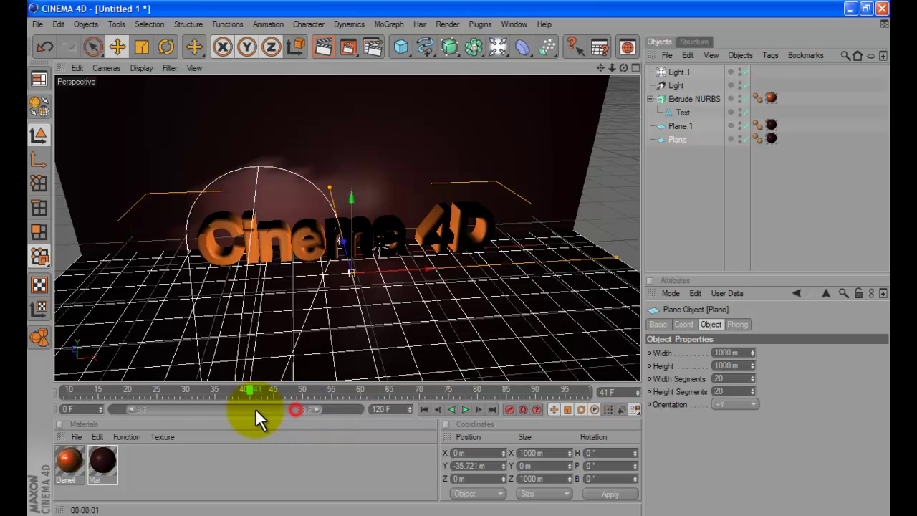
Step: Rewind to the start and make a 600-pixel-wide AVI preview of the animation
left_click(427, 405)
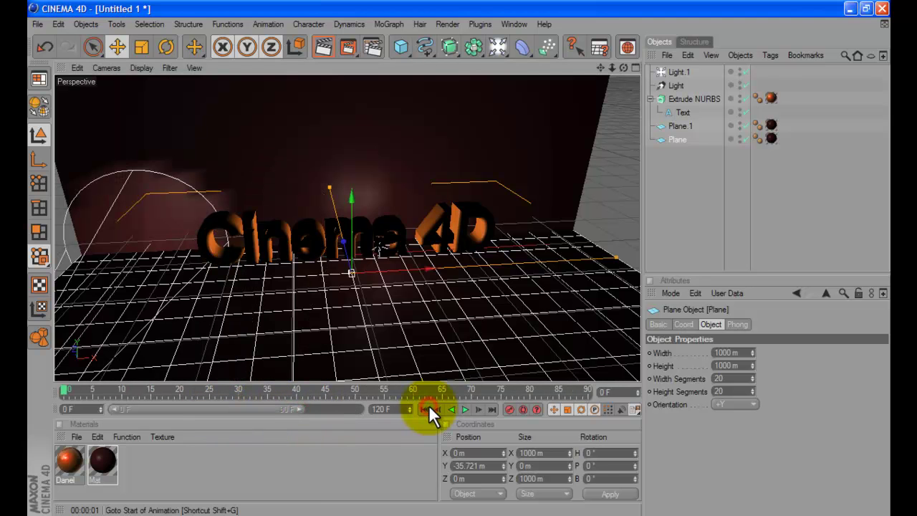
left_click(668, 99)
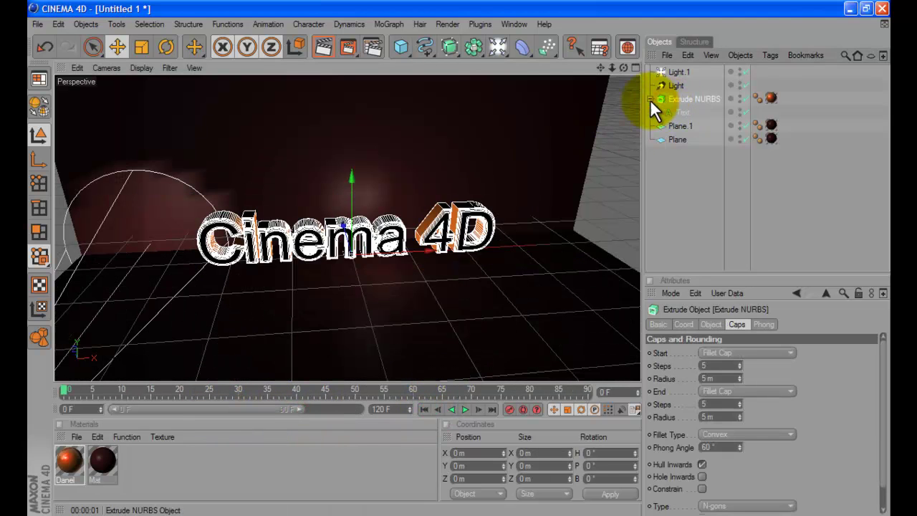
left_click_drag(346, 46, 406, 186)
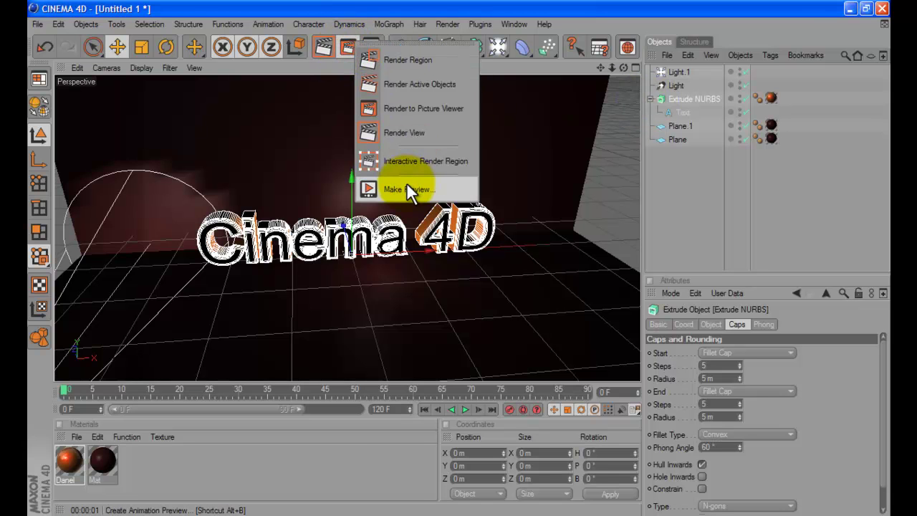
left_click(406, 189)
left_click(390, 212)
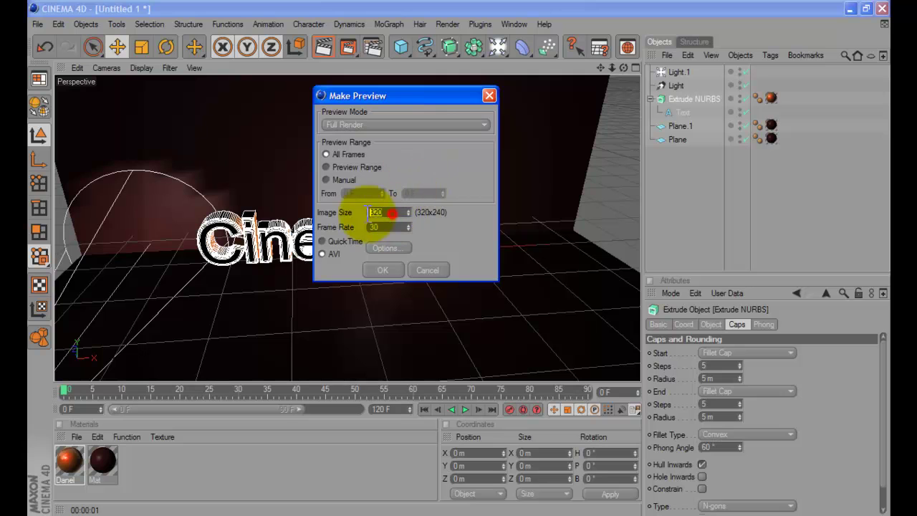
type("600")
left_click(393, 268)
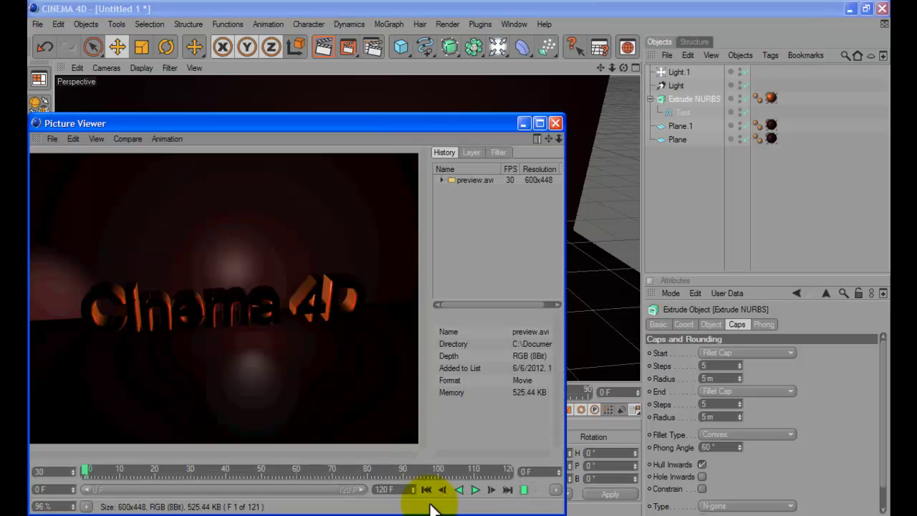
Step: Move the Picture Viewer up, then play and stop preview.avi of the light sweep
left_click_drag(342, 123, 437, 48)
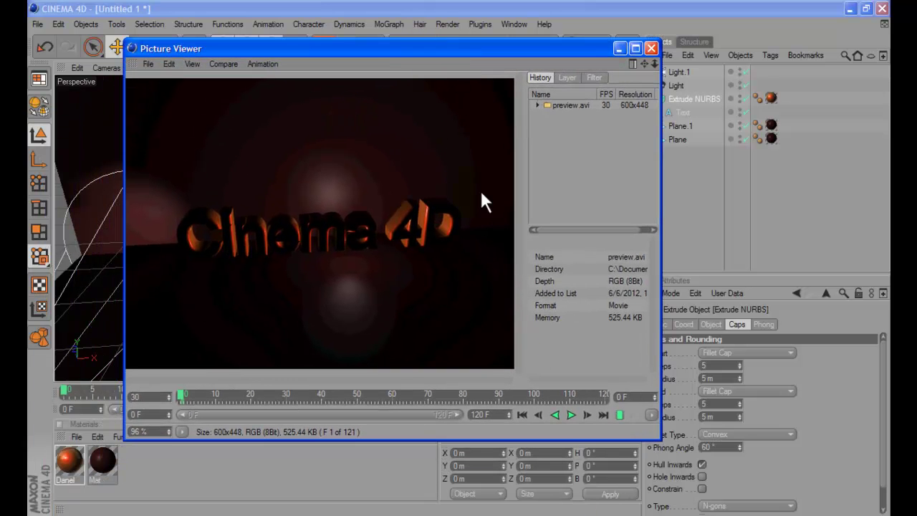
left_click(567, 414)
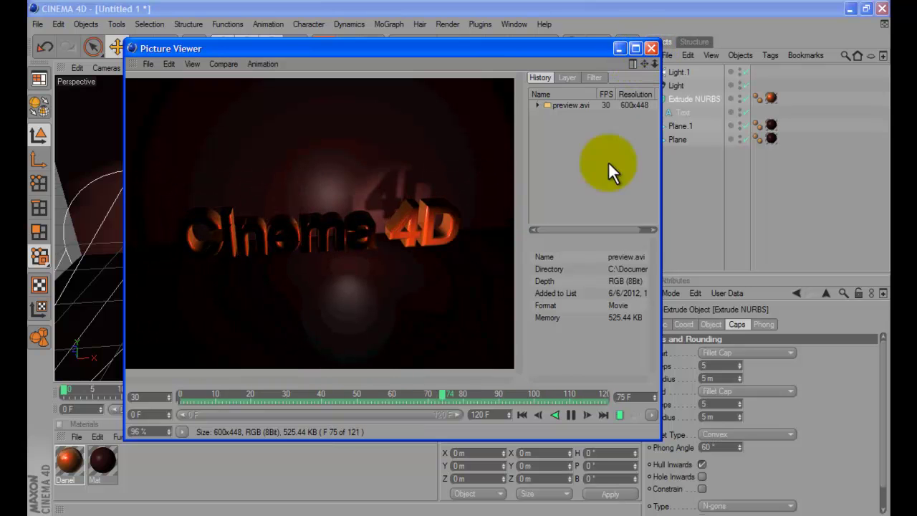
left_click(571, 414)
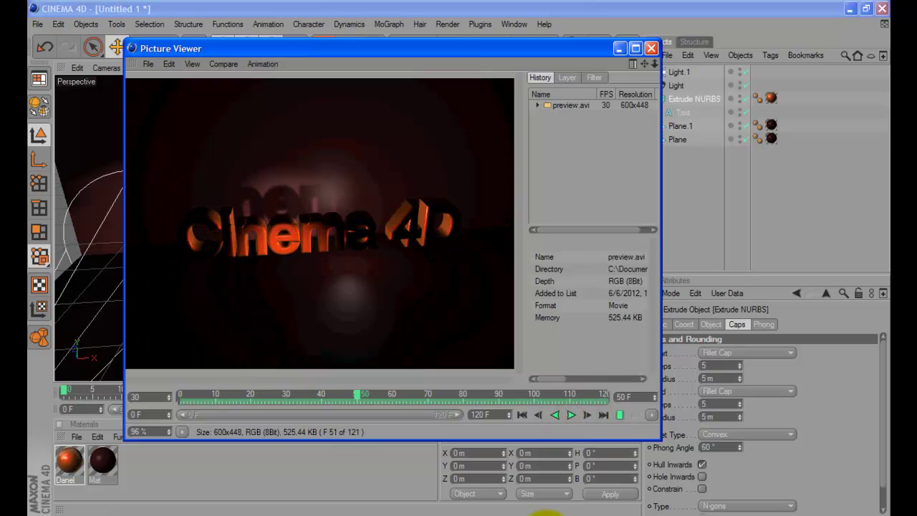